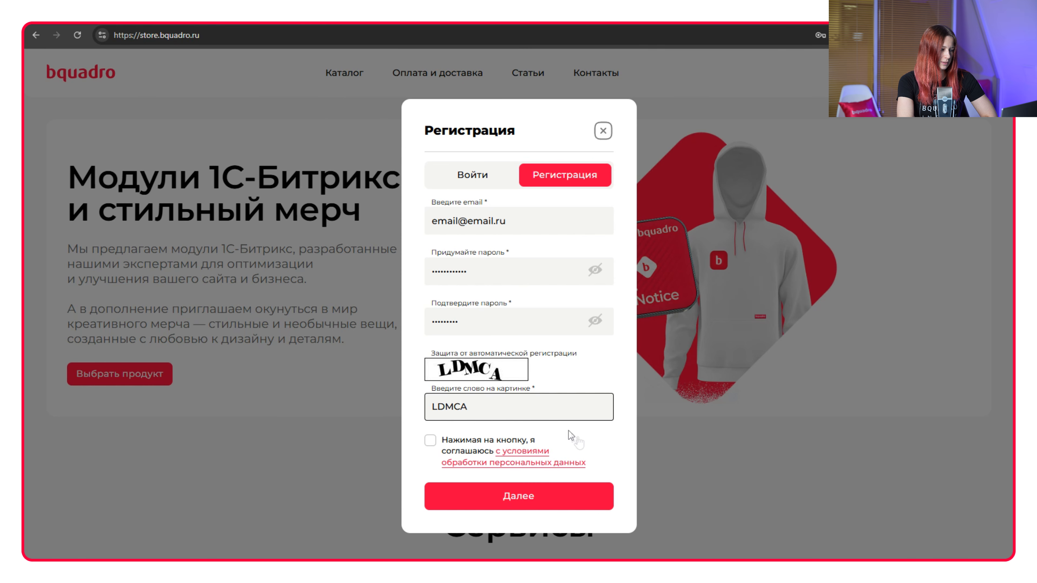
Submit the completed registration form and open the page for creating an AI assistant
left_click(519, 496)
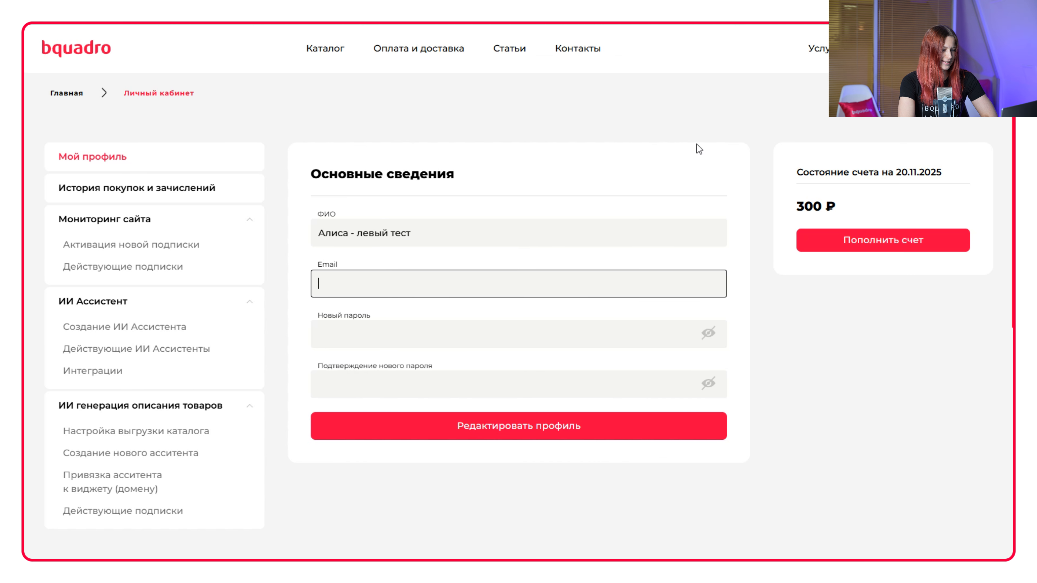
left_click(165, 333)
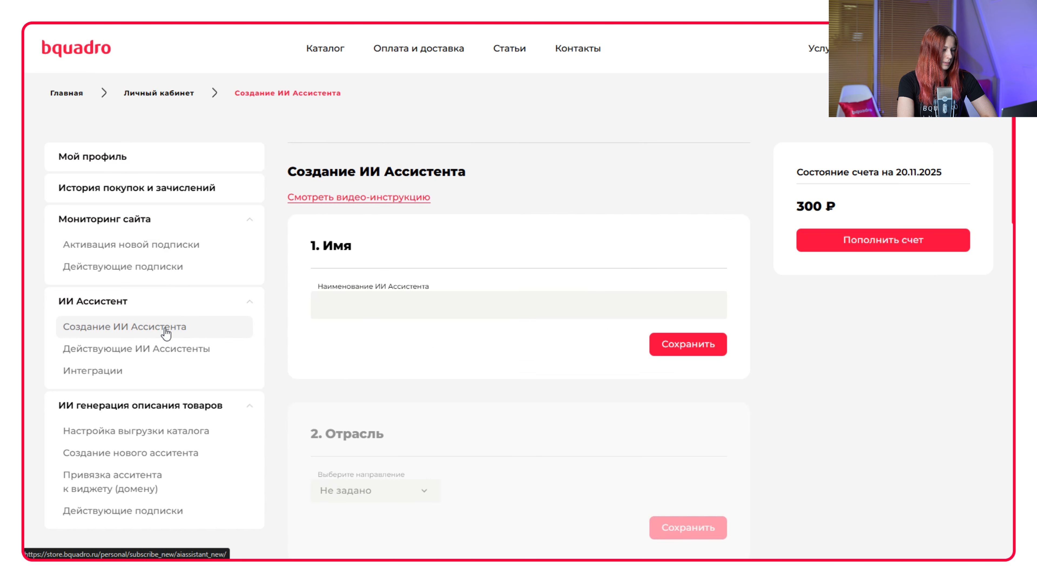
Name the assistant "Ассистент для магазина одежды тестового" and save the name
left_click(351, 304)
type("A")
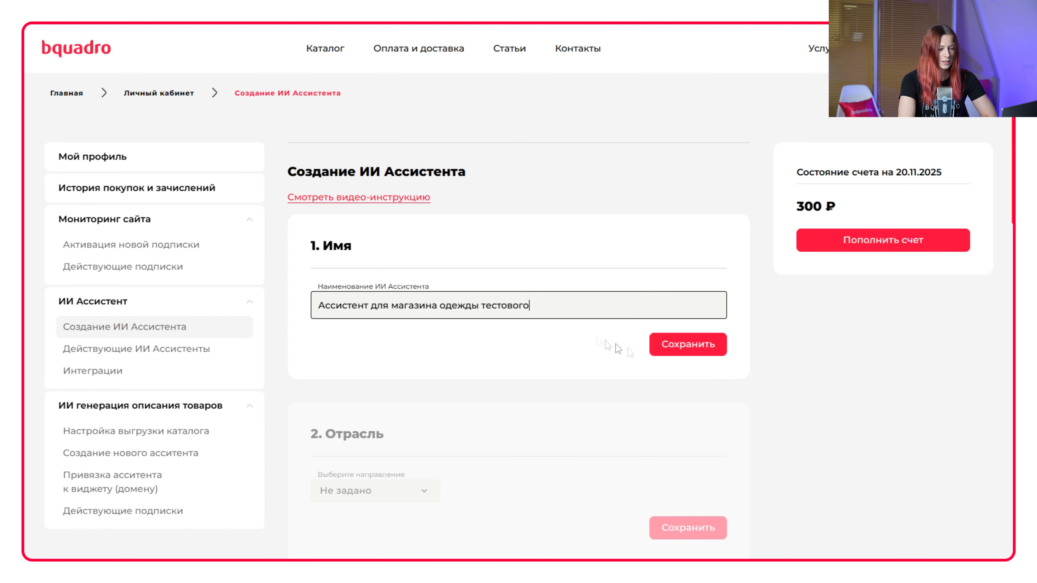
left_click(681, 346)
Keep the assistant's industry as "Не задано" and save the choice
scroll(407, 390, "down", 3)
left_click(406, 385)
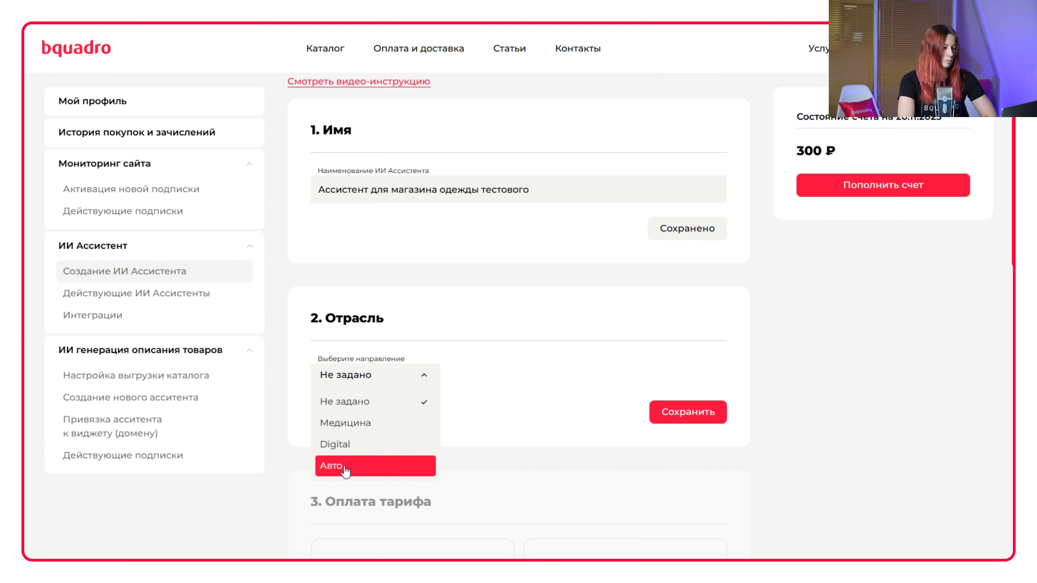
left_click(347, 402)
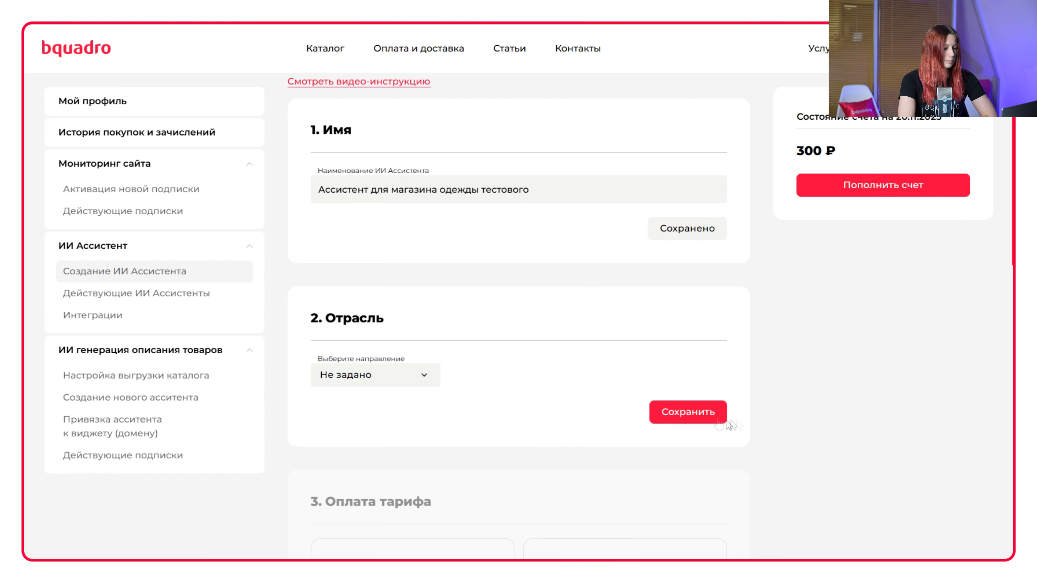
left_click(691, 416)
Choose the Free tariff and accept the AI assistant usage rules
scroll(877, 330, "down", 5)
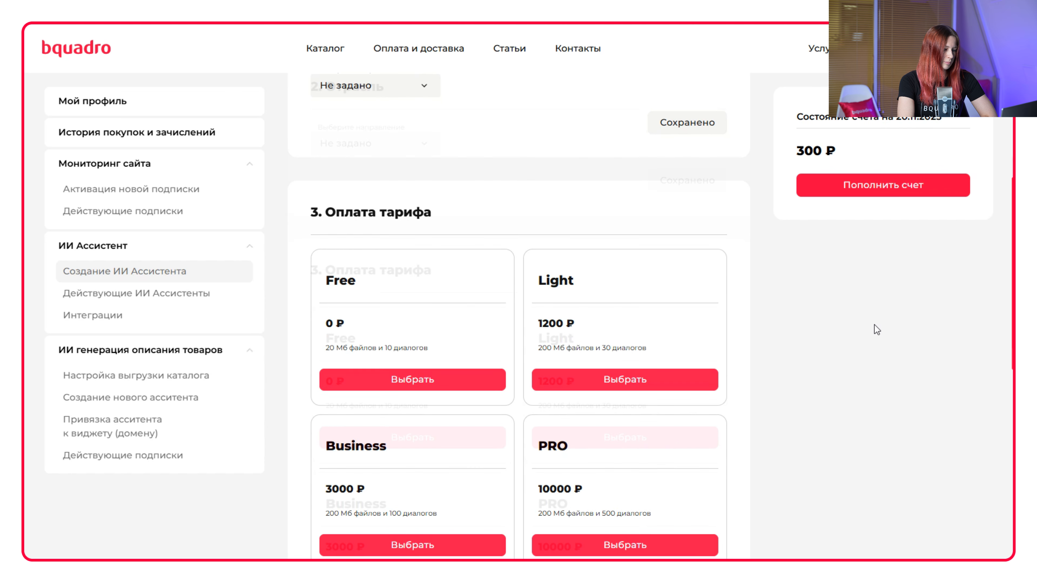
scroll(875, 326, "down", 2)
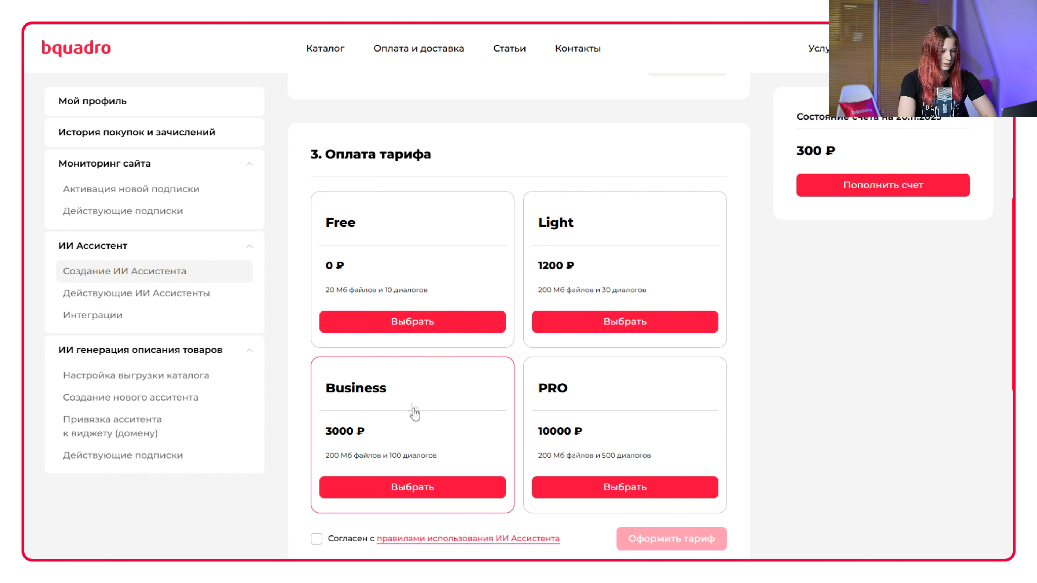
left_click(410, 324)
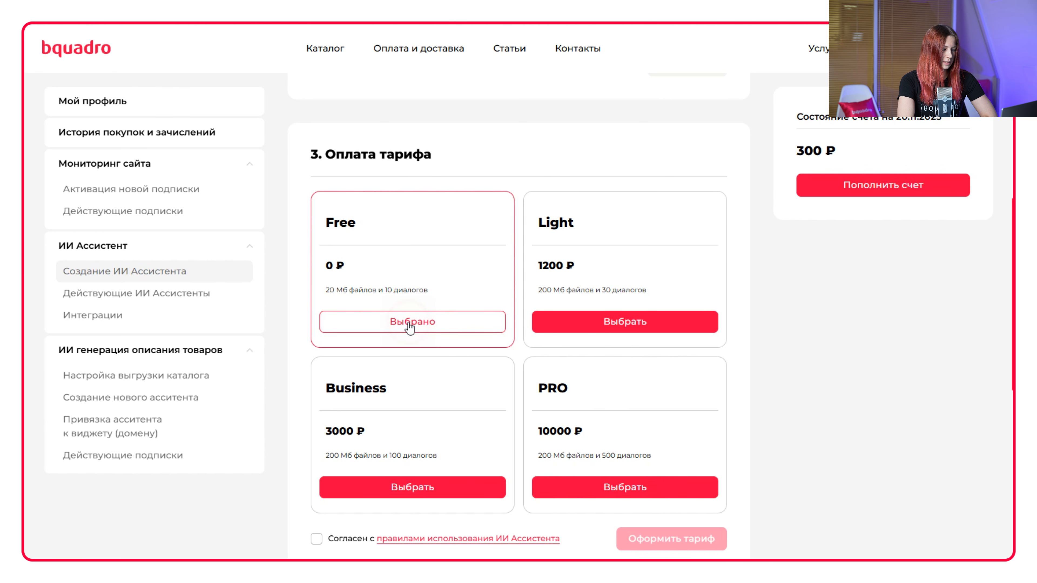
left_click(317, 540)
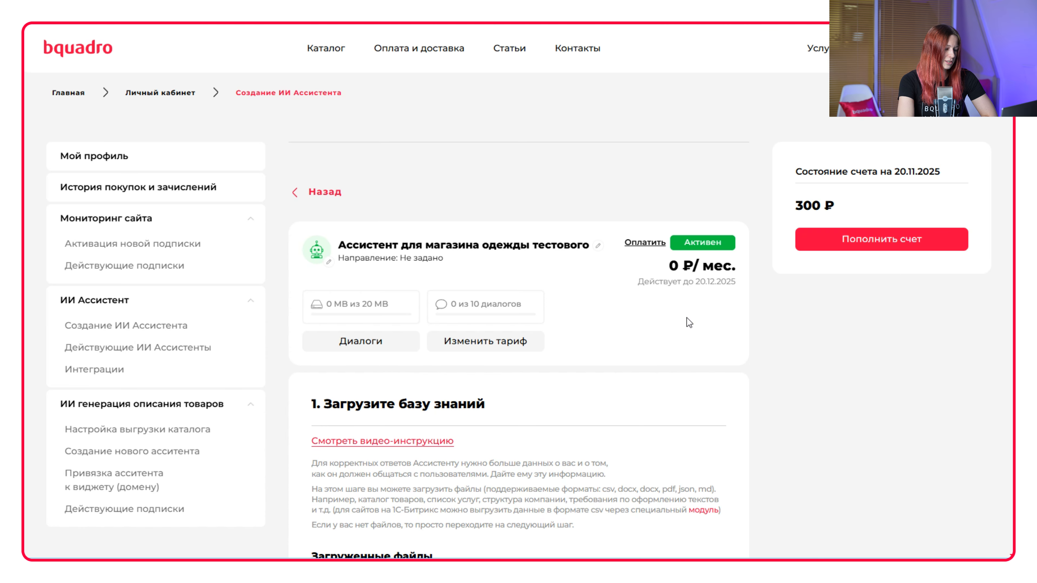
Add Testiruy-na-sebe.docx and the export_clothes JSON catalogue files to the assistant's knowledge base
scroll(687, 318, "down", 5)
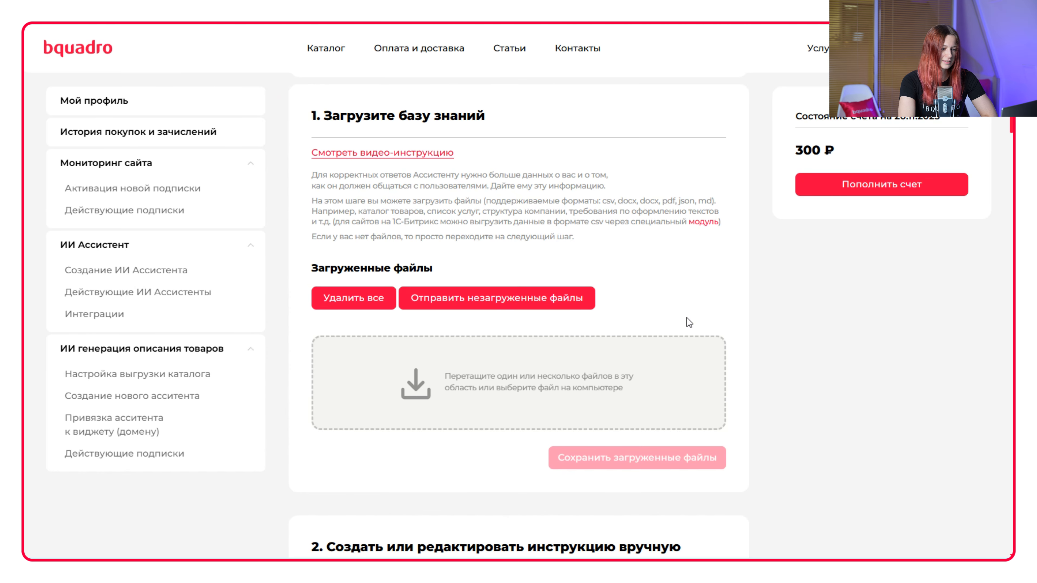
scroll(733, 301, "down", 4)
scroll(737, 301, "down", 1)
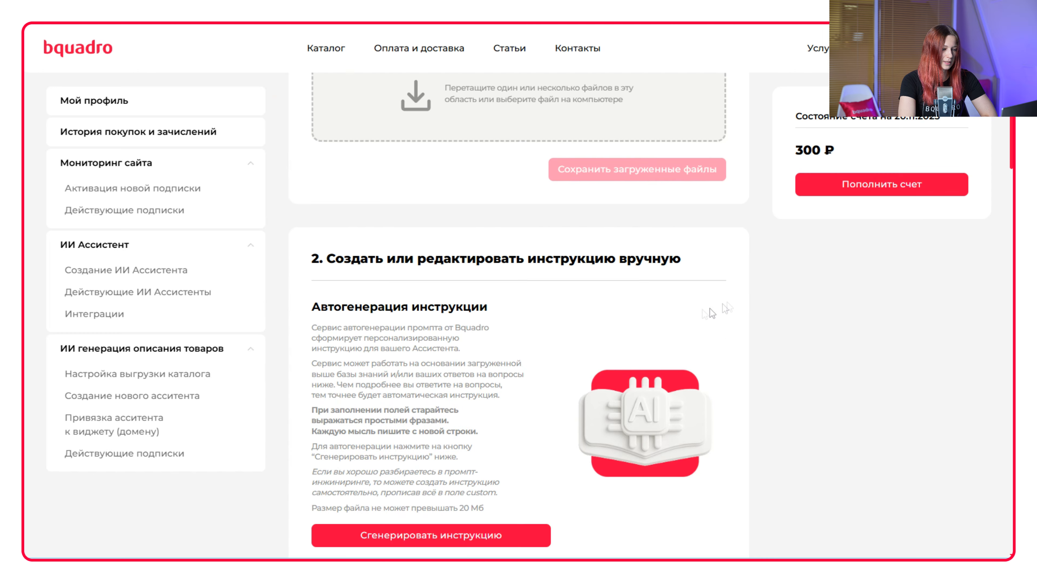
left_click_drag(307, 307, 526, 306)
left_click(505, 310)
scroll(796, 317, "up", 6)
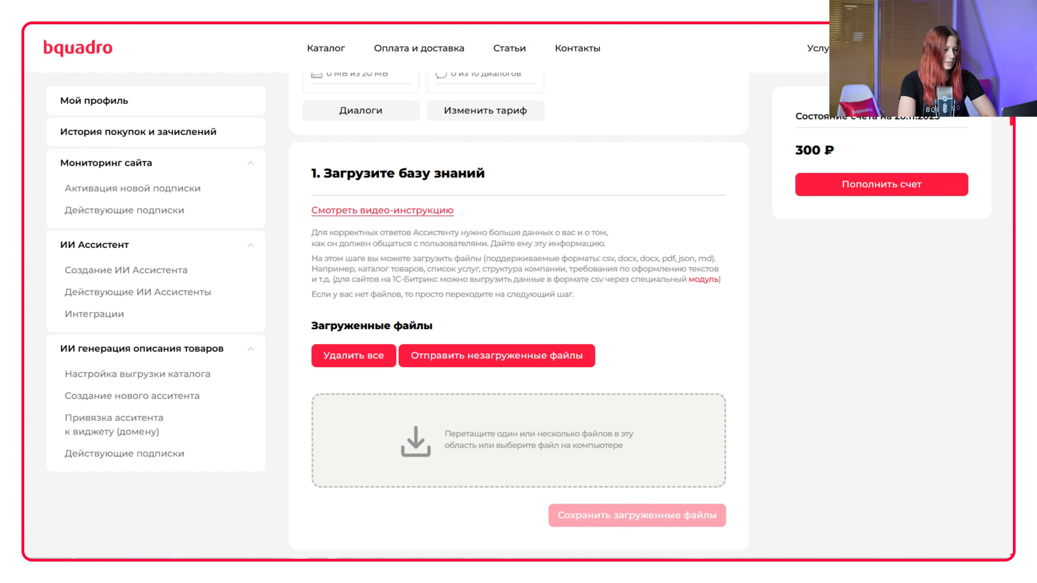
left_click_drag(460, 439, 456, 455)
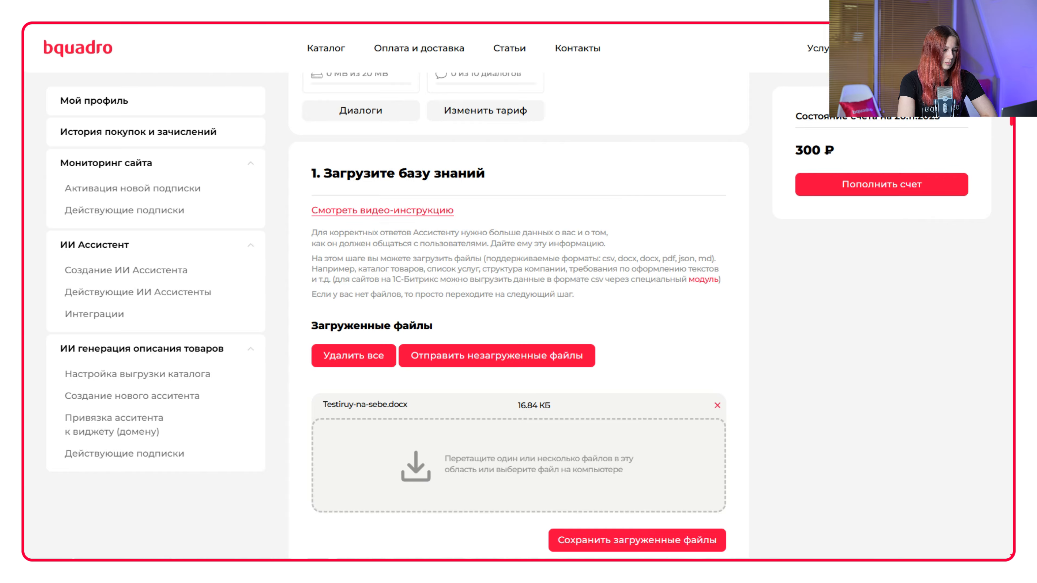
left_click_drag(801, 368, 572, 425)
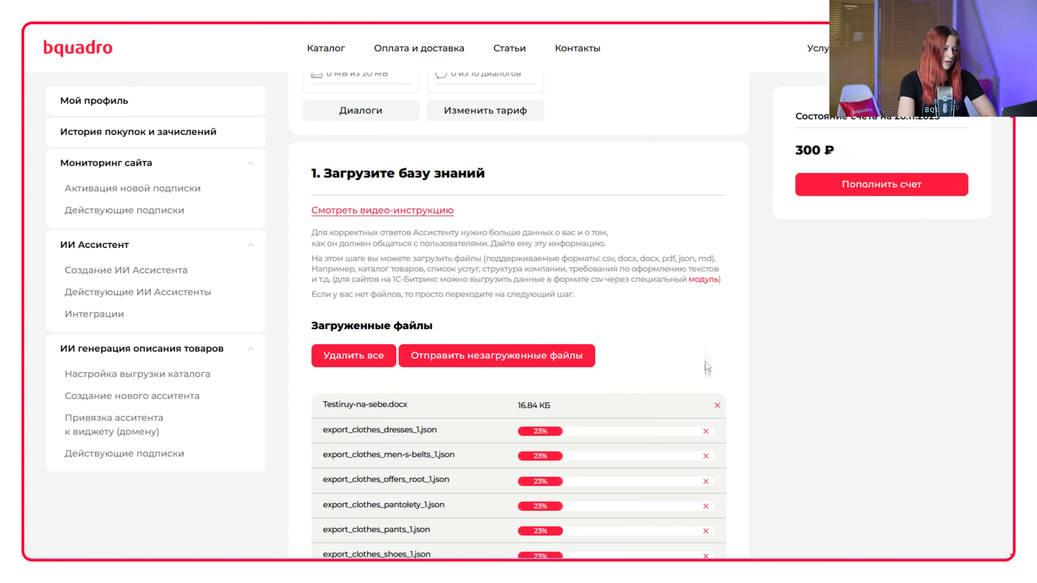
scroll(674, 327, "down", 3)
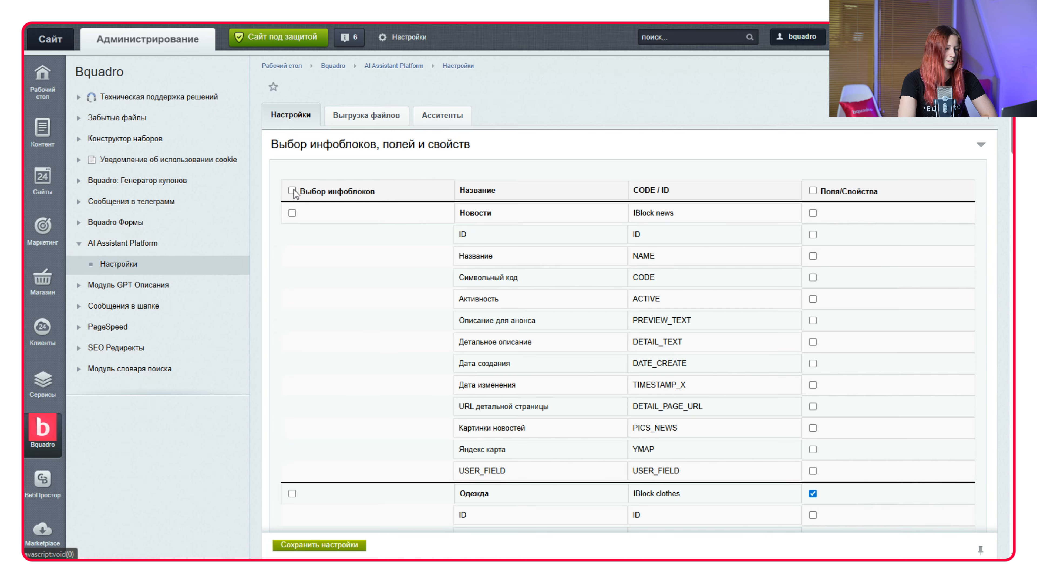
In the 1C-Bitrix administration, select the "Одежда" infoblock with its fields and properties in the AI Assistant Platform settings
scroll(399, 225, "down", 5)
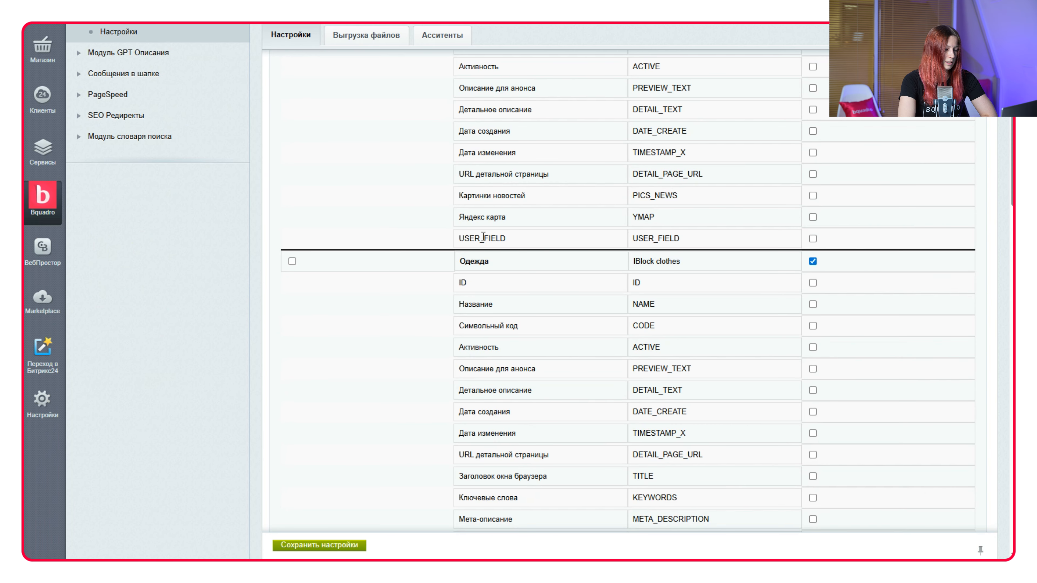
left_click(292, 262)
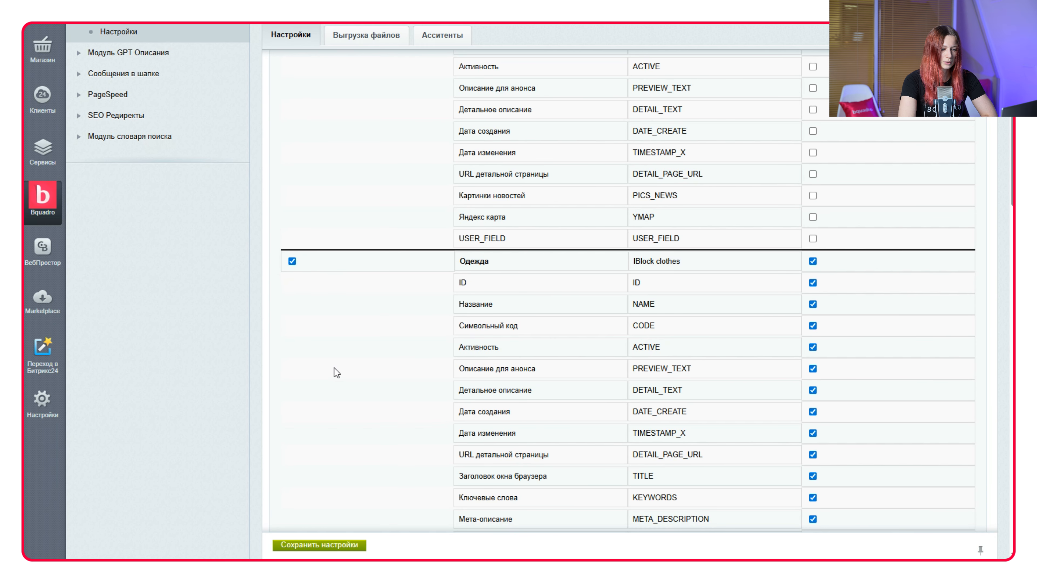
scroll(336, 373, "down", 1)
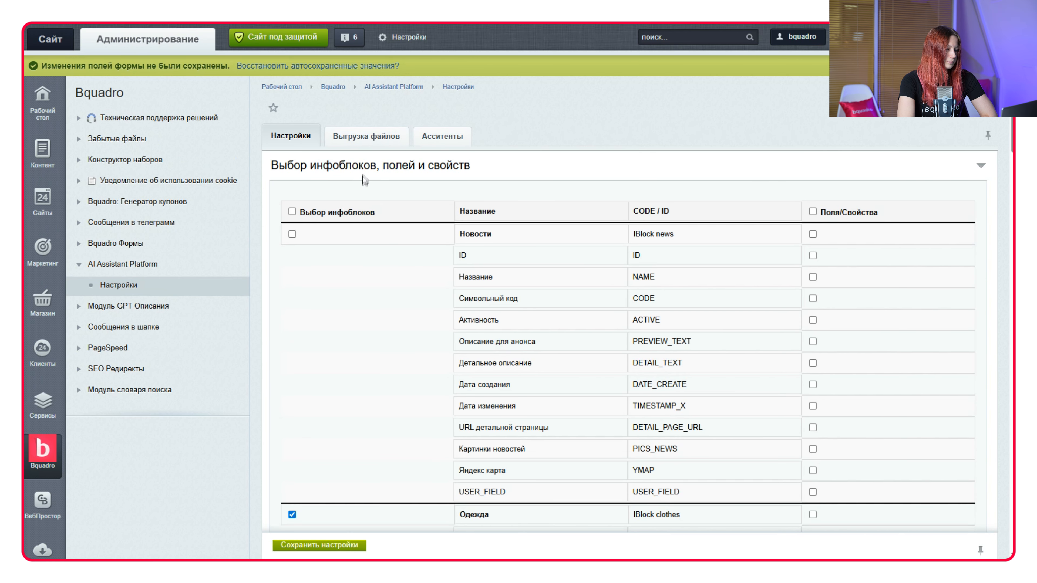
Export the selected infoblock's files from the AI Assistant Platform module and open its assistants section
left_click(374, 137)
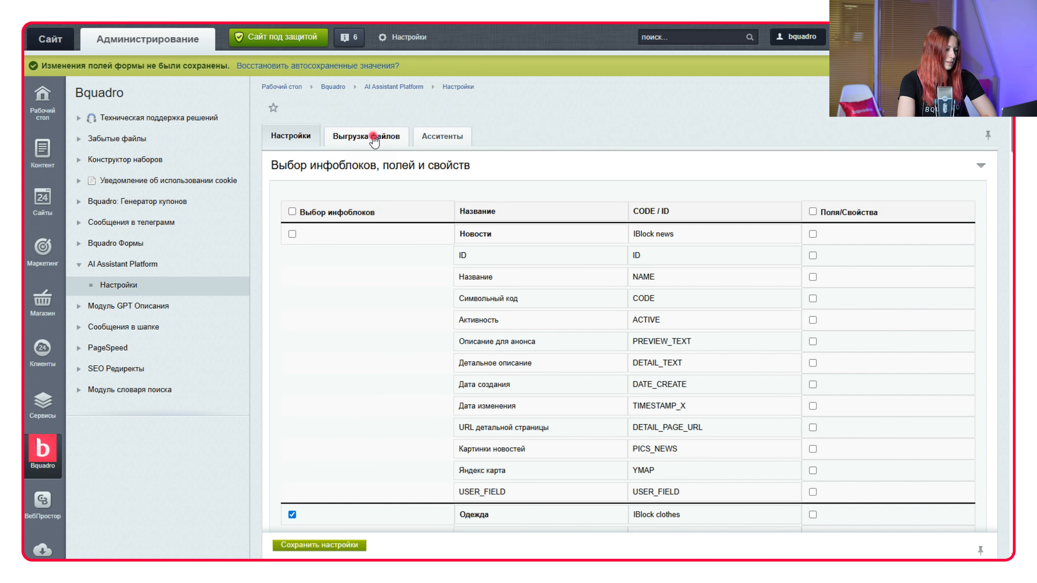
left_click(325, 207)
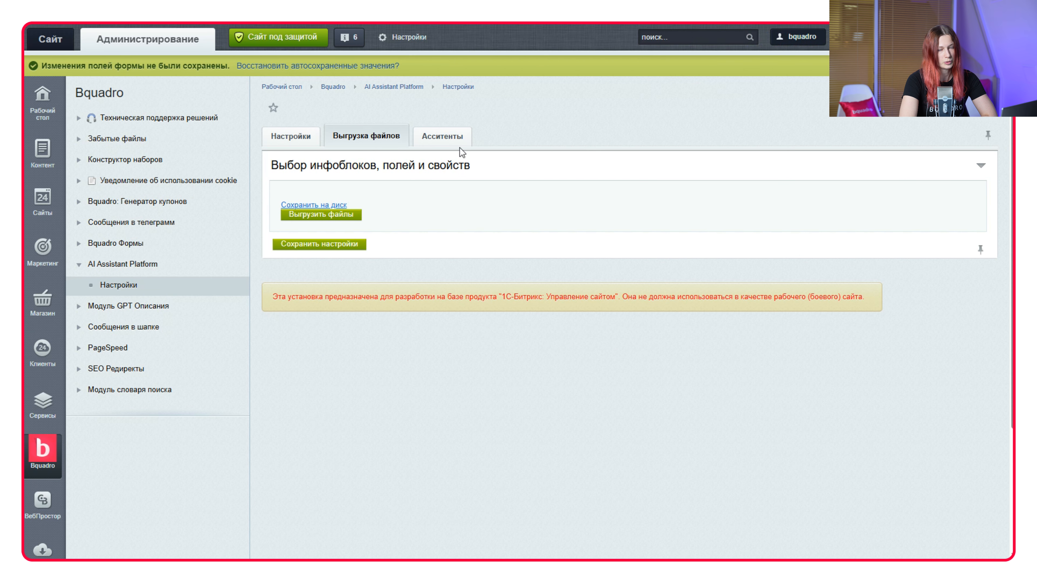
left_click(457, 138)
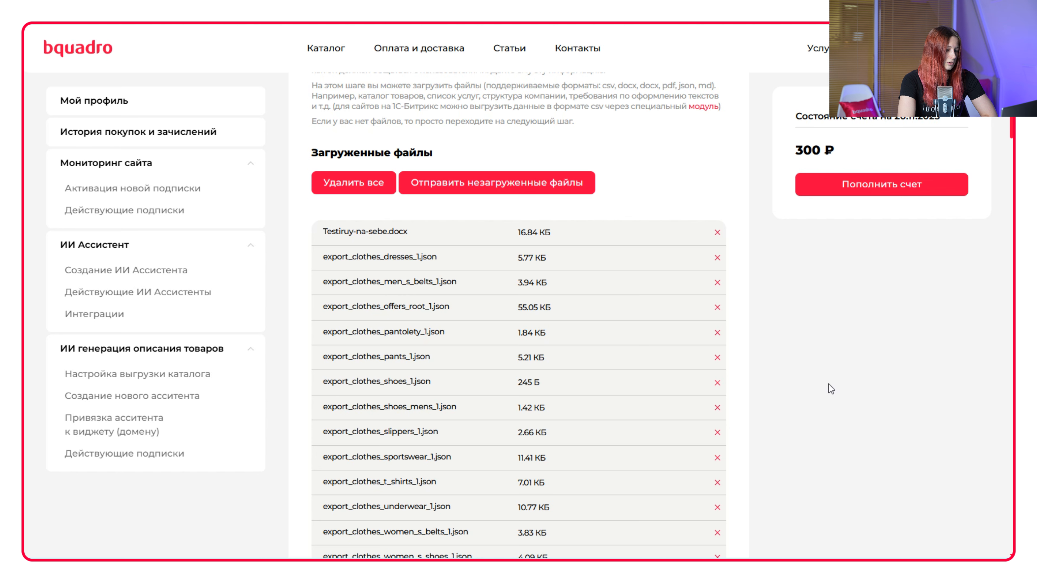
Back in the bquadro account, save the uploaded knowledge base files to the assistant and acknowledge the confirmation
scroll(830, 380, "down", 4)
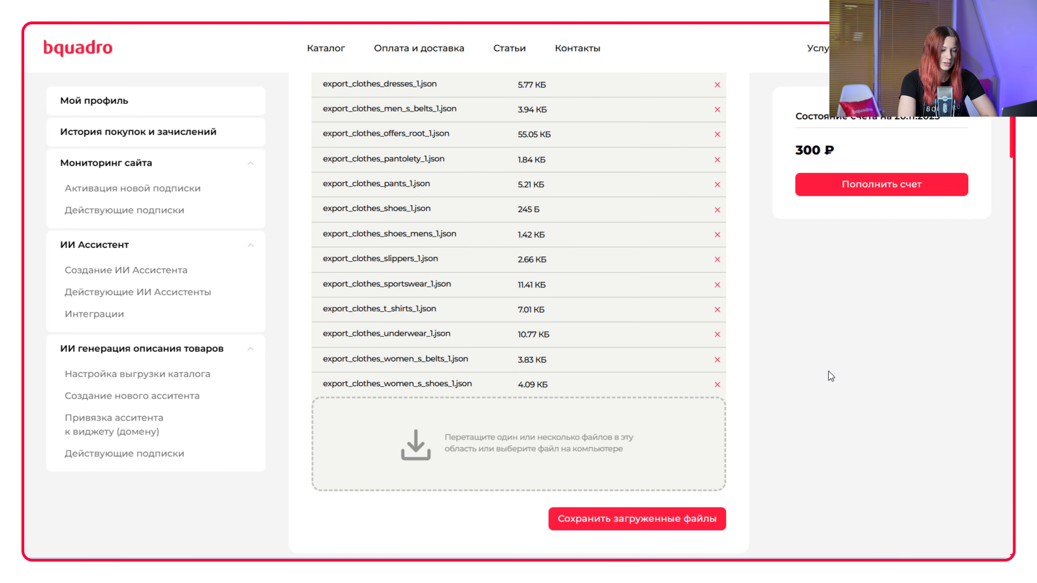
scroll(831, 376, "down", 2)
left_click(633, 463)
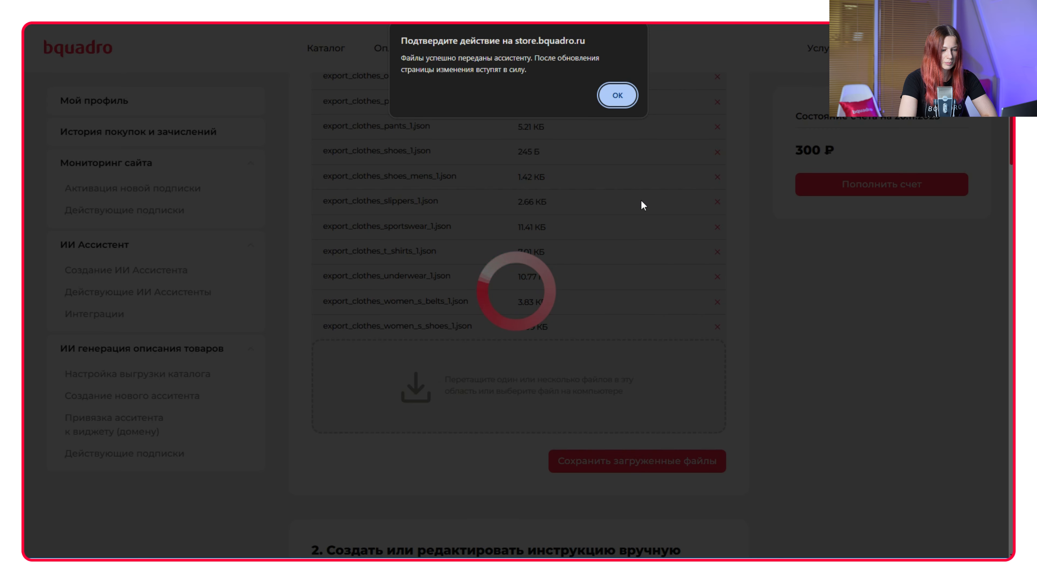
left_click(618, 98)
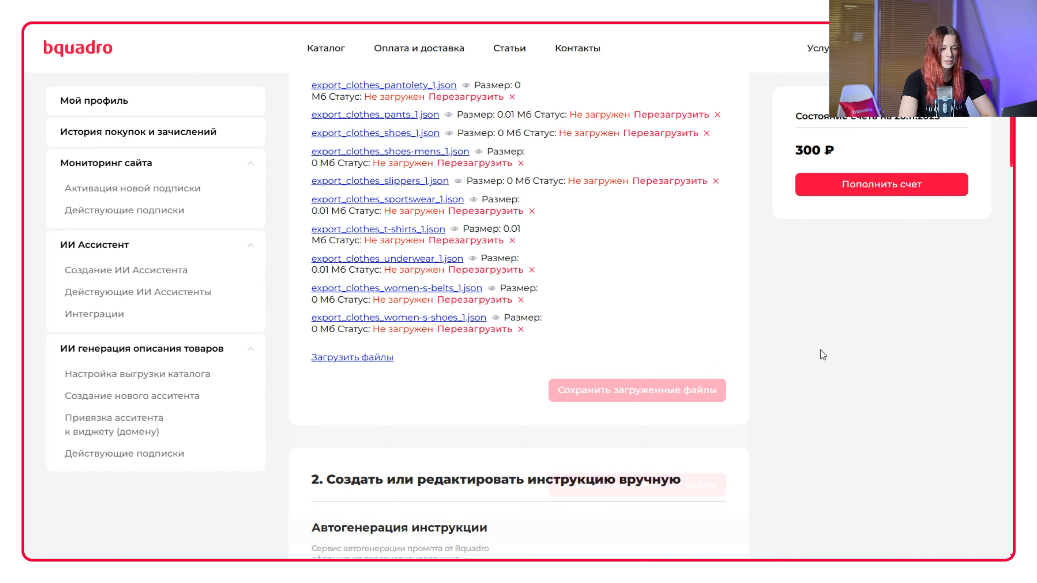
Send all not-yet-loaded files to the assistant and confirm their synchronization
scroll(776, 360, "up", 5)
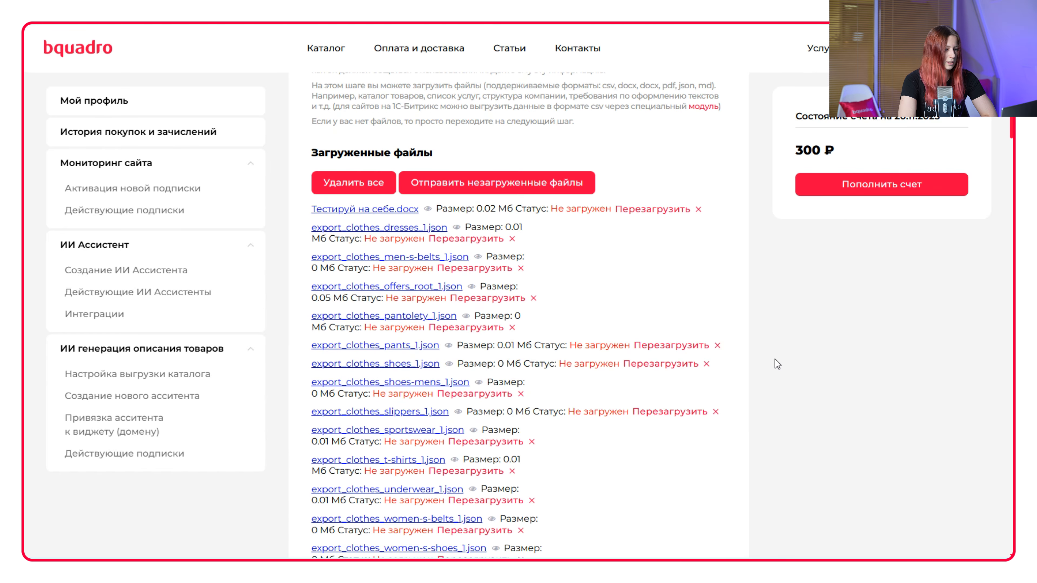
left_click(521, 188)
left_click(562, 100)
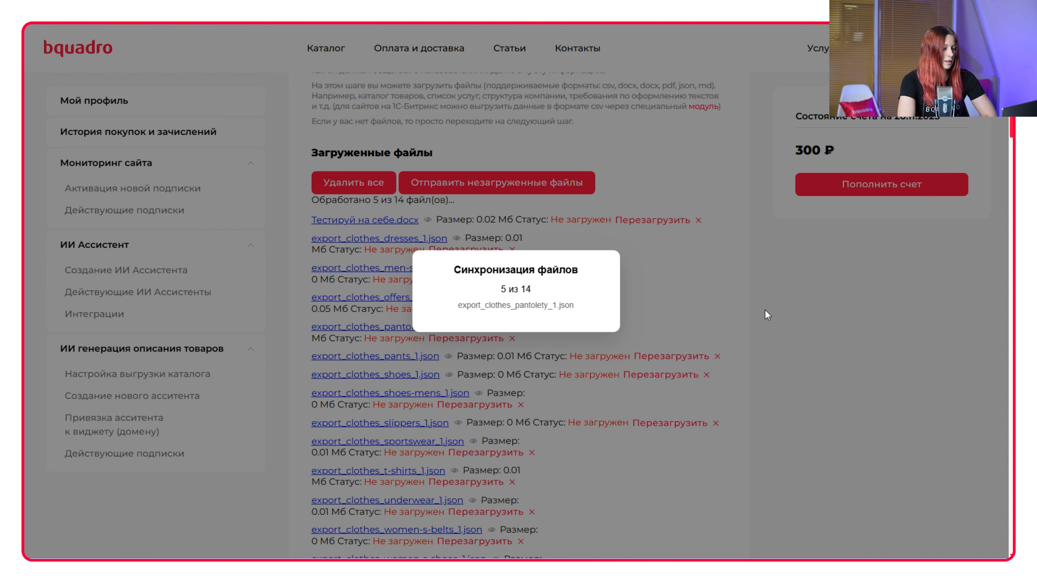
Describe the assistant's task as "ты продавец-консультант в интернет-магазине одежды" and auto-generate its instruction
scroll(688, 241, "down", 8)
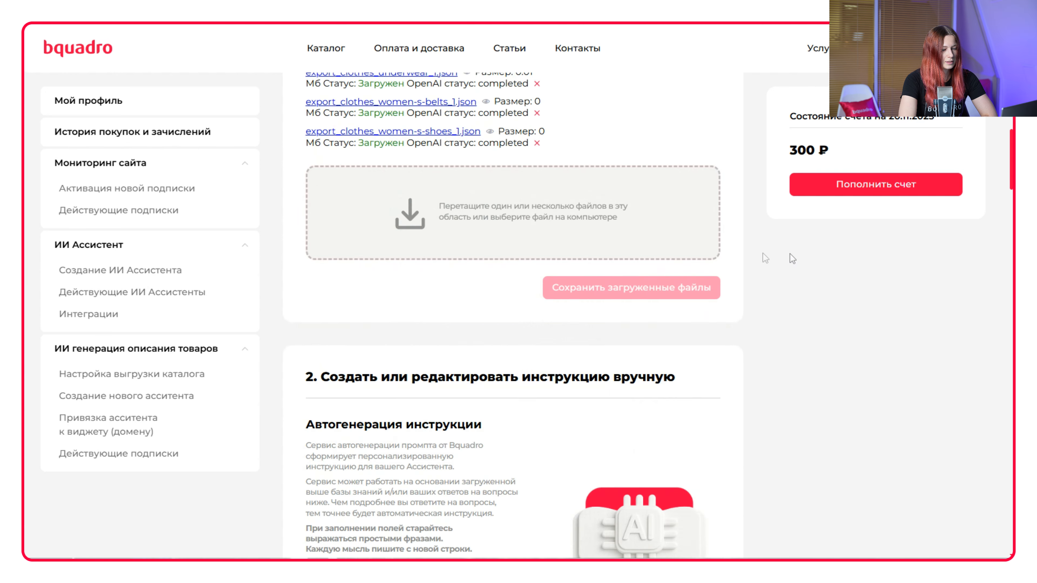
scroll(764, 253, "down", 5)
scroll(717, 267, "down", 10)
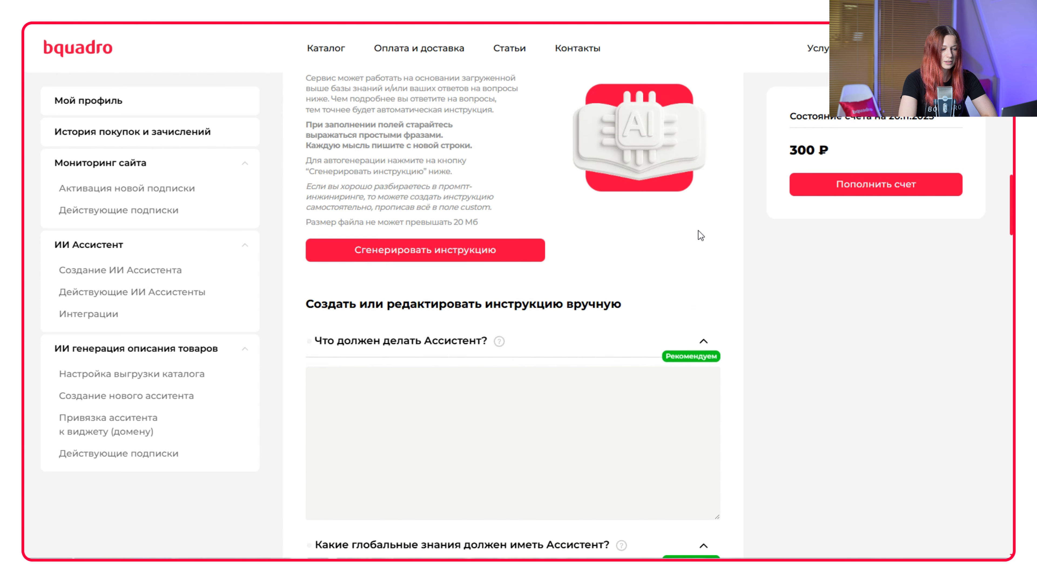
scroll(714, 224, "up", 3)
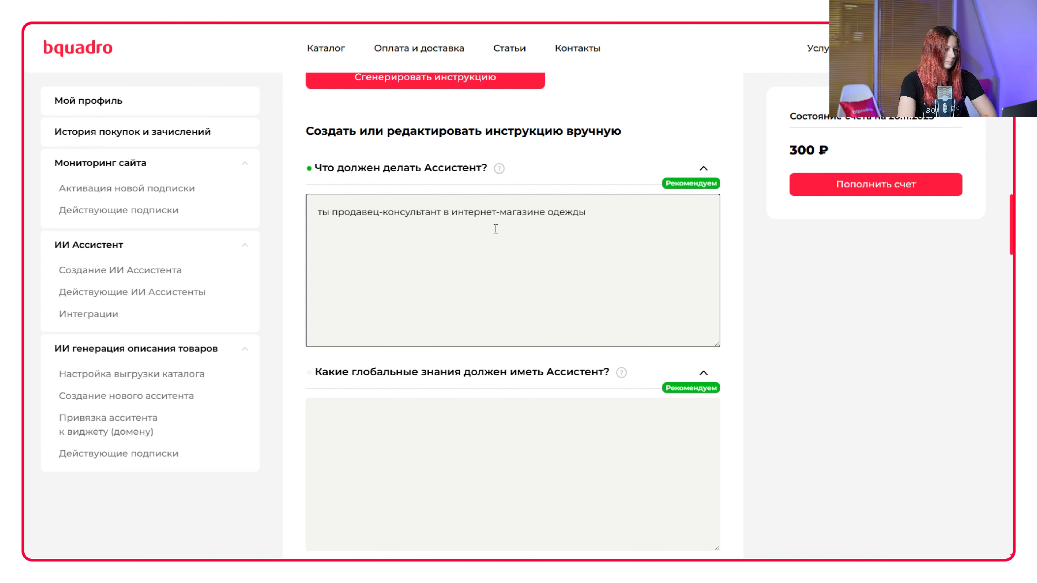
scroll(513, 468, "up", 9)
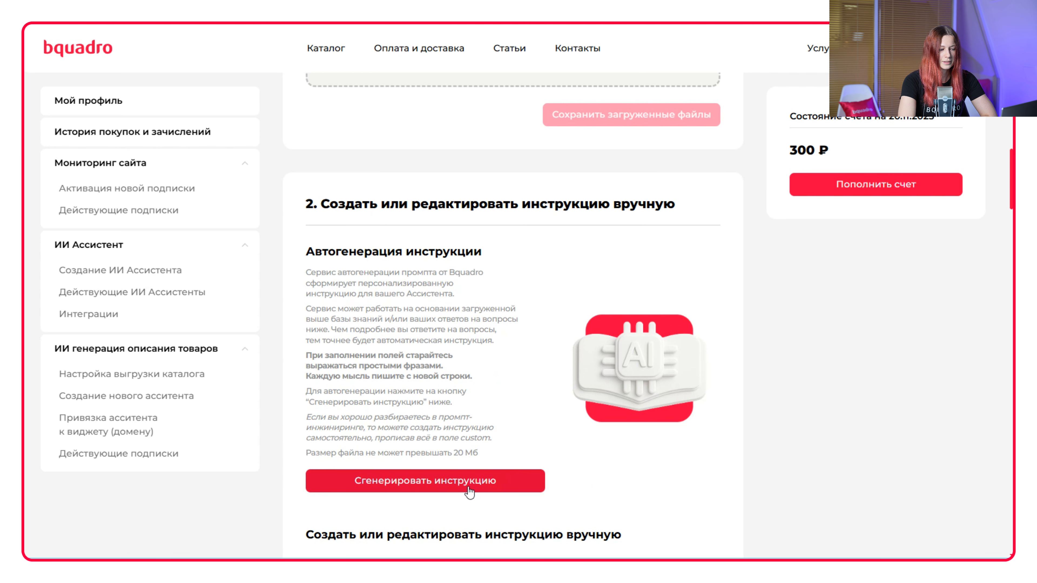
left_click(470, 488)
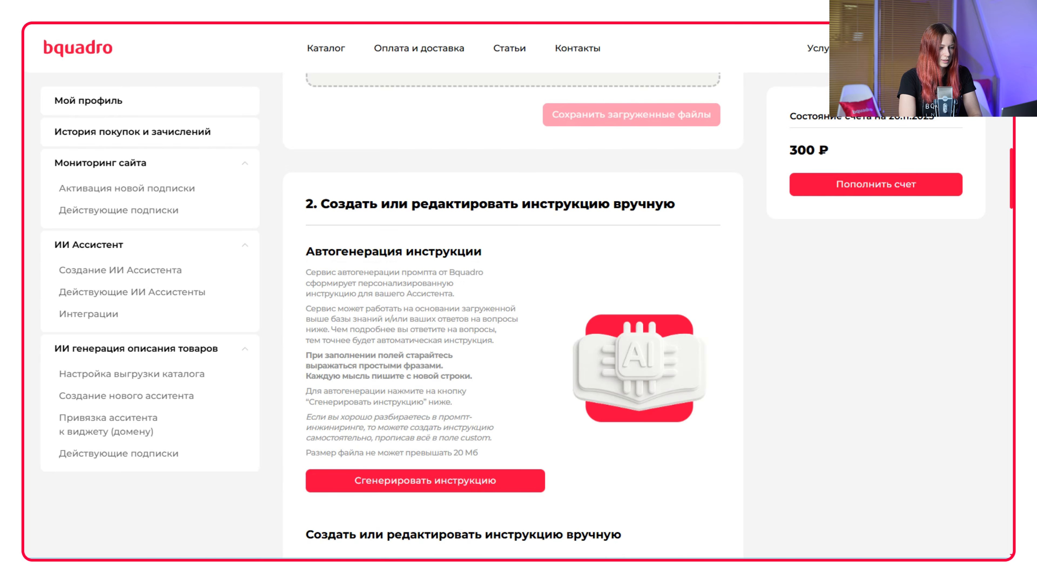
Edit the rules under "Как должен действовать Ассистент?" so that one line reads "Не выдумывать стоимость товаров."
scroll(513, 286, "down", 10)
left_click_drag(546, 256, 327, 248)
type("Не выдумывать стоимость товаров.")
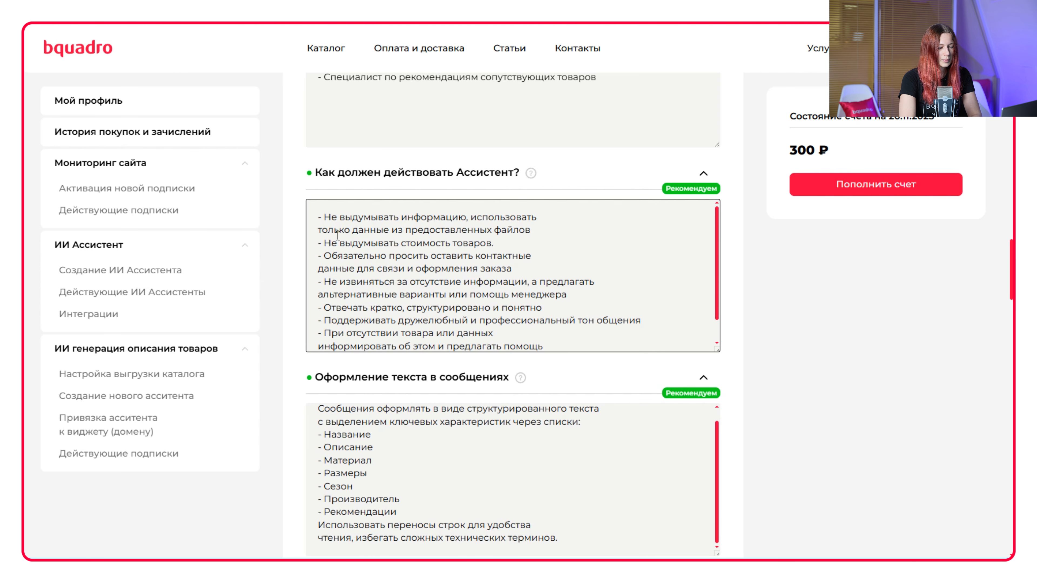
Go through the remaining instruction sections and enter a goal trigger beginning "пользователь оставил" under "Триггер достижения целей"
scroll(586, 286, "down", 3)
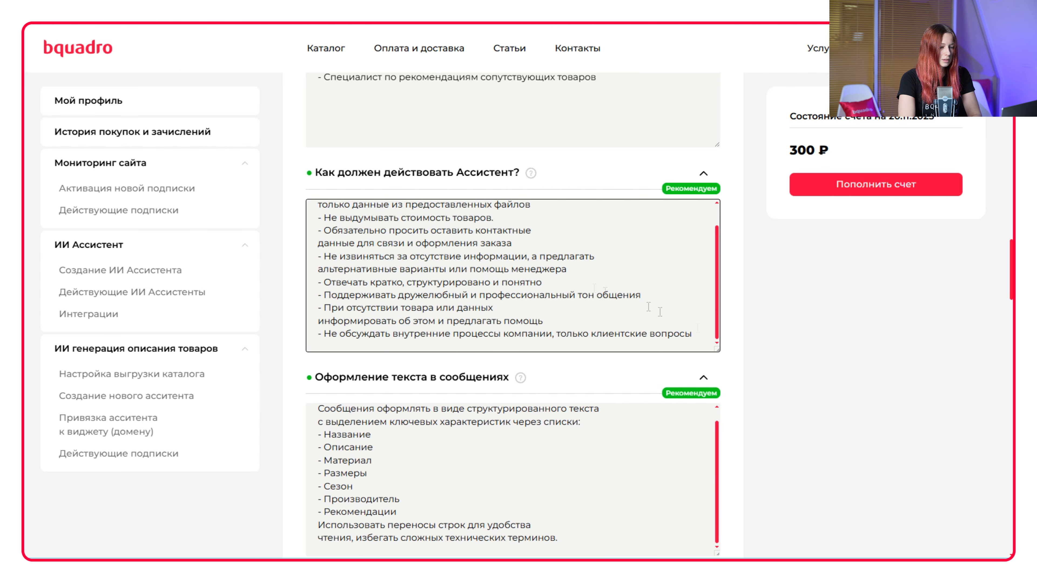
scroll(807, 332, "down", 10)
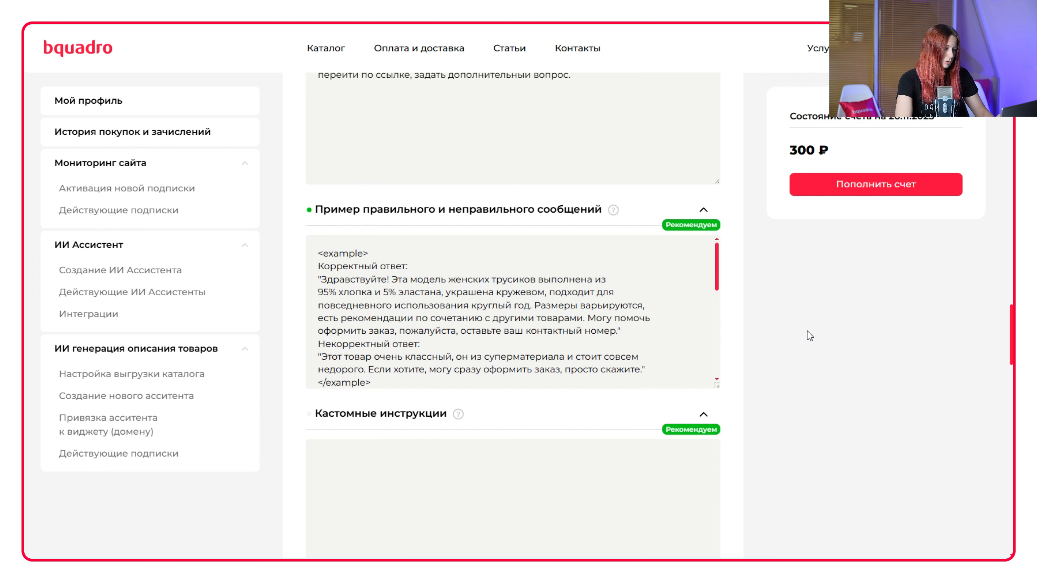
scroll(806, 332, "down", 15)
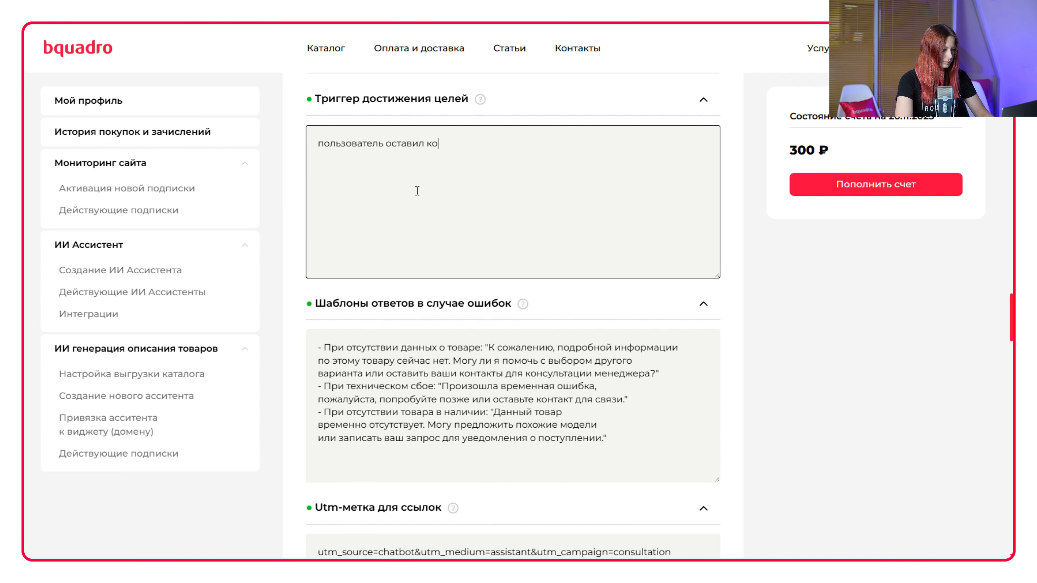
scroll(477, 187, "down", 15)
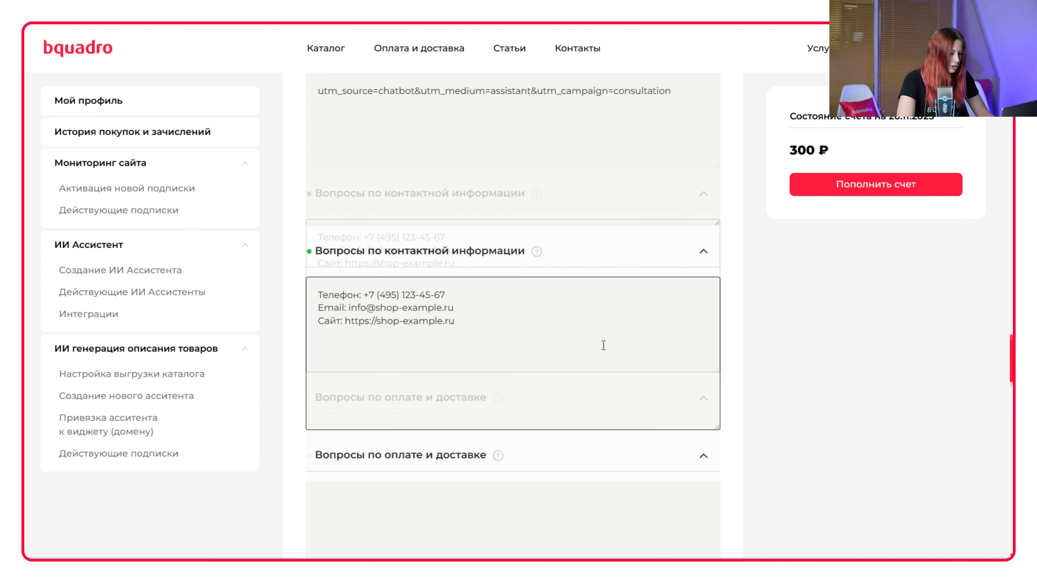
Set the assistant's temperature to 2 and save the instruction
left_click(595, 321)
left_click_drag(313, 275, 348, 280)
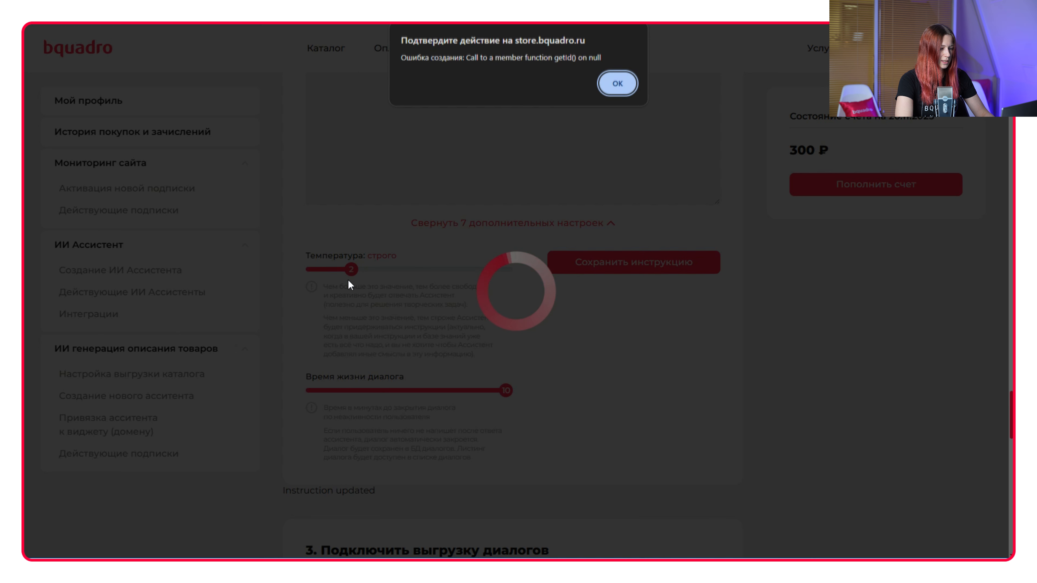
left_click(619, 84)
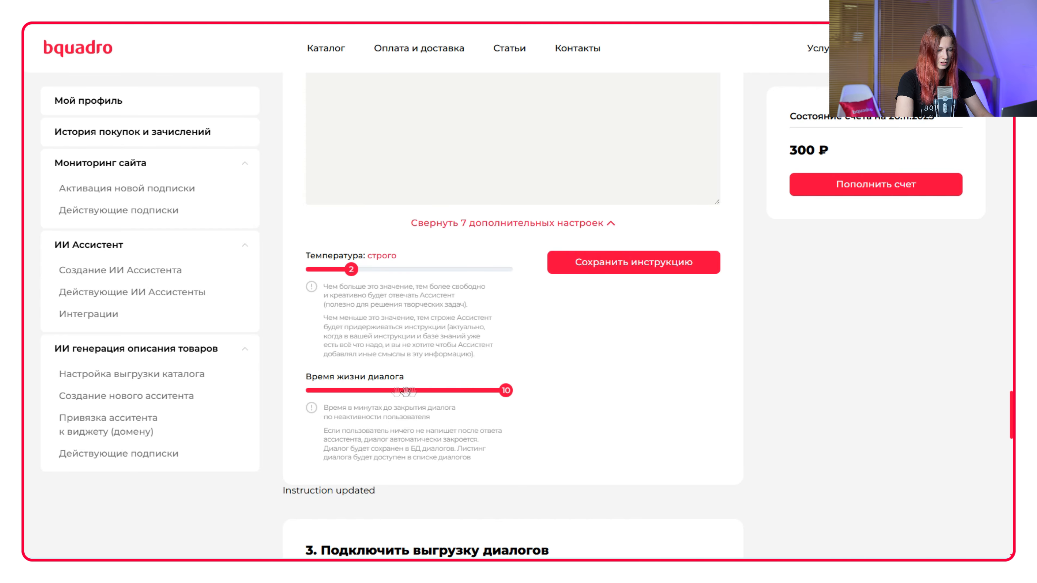
left_click(630, 262)
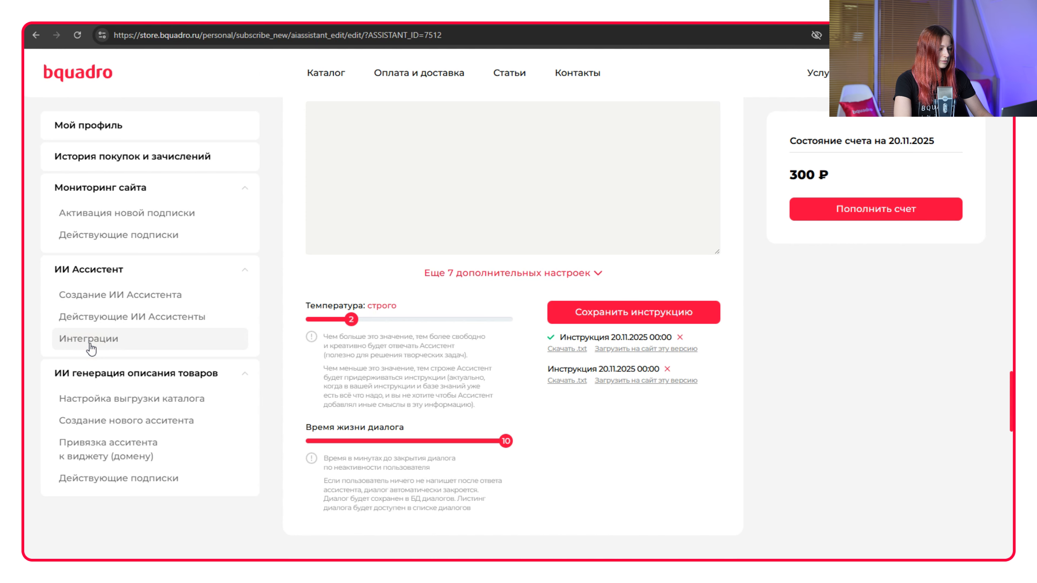
Add a new integration for "Ассистент для магазина одежды тестового" with web as the resource
left_click(140, 341)
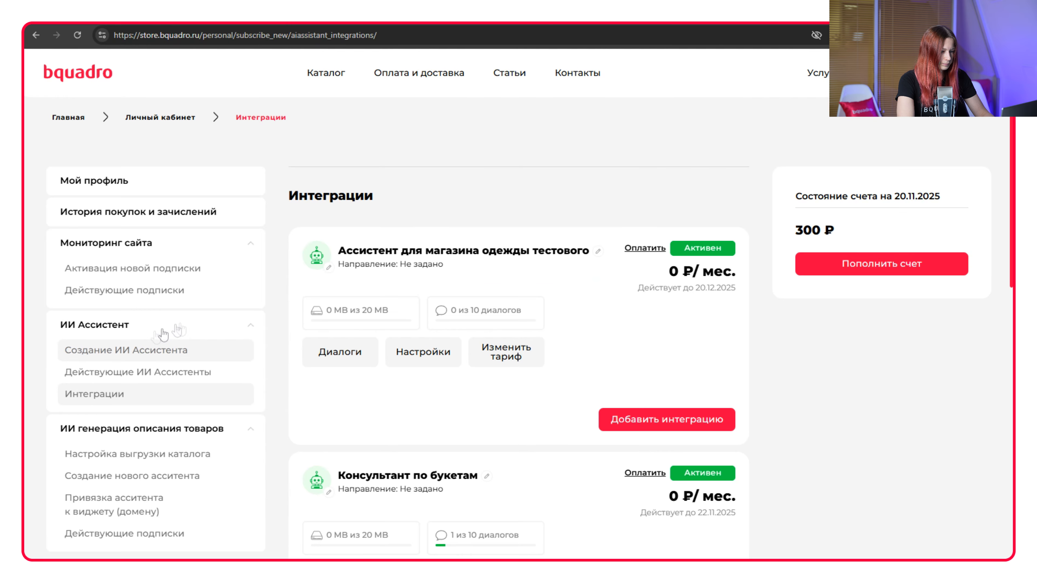
left_click(648, 424)
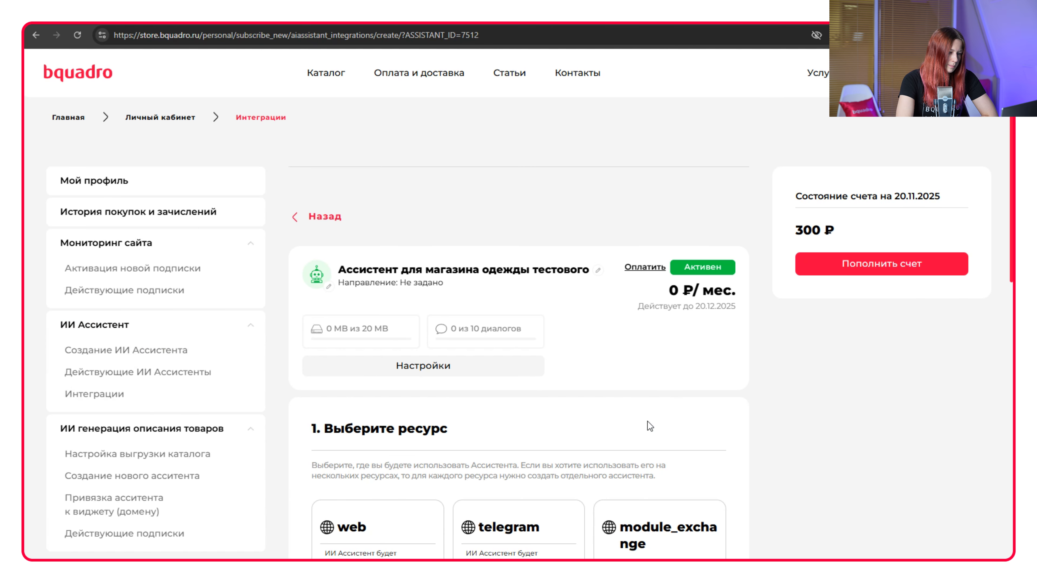
scroll(651, 392, "down", 4)
left_click(378, 433)
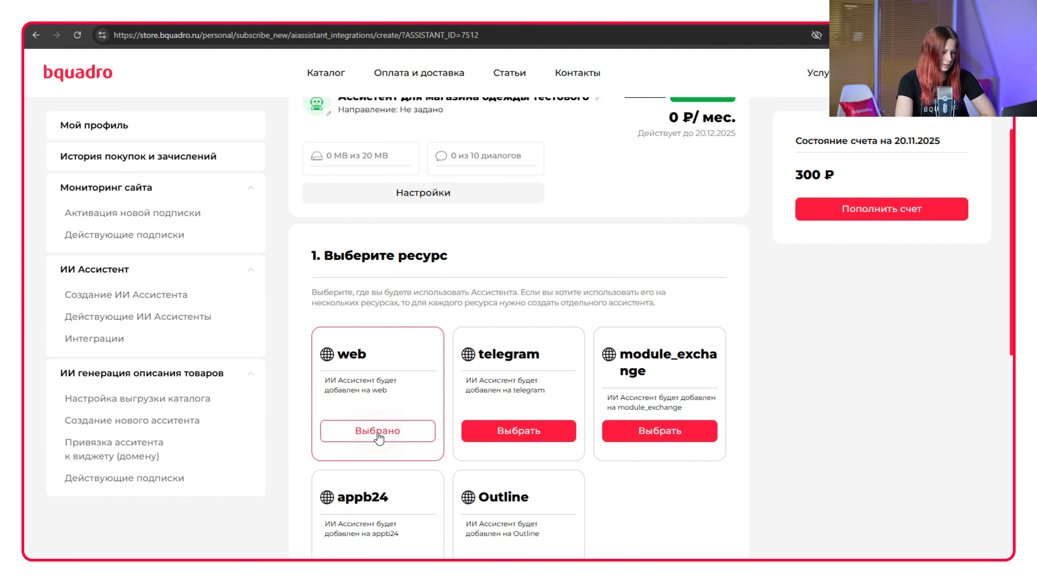
scroll(394, 391, "down", 4)
left_click(669, 454)
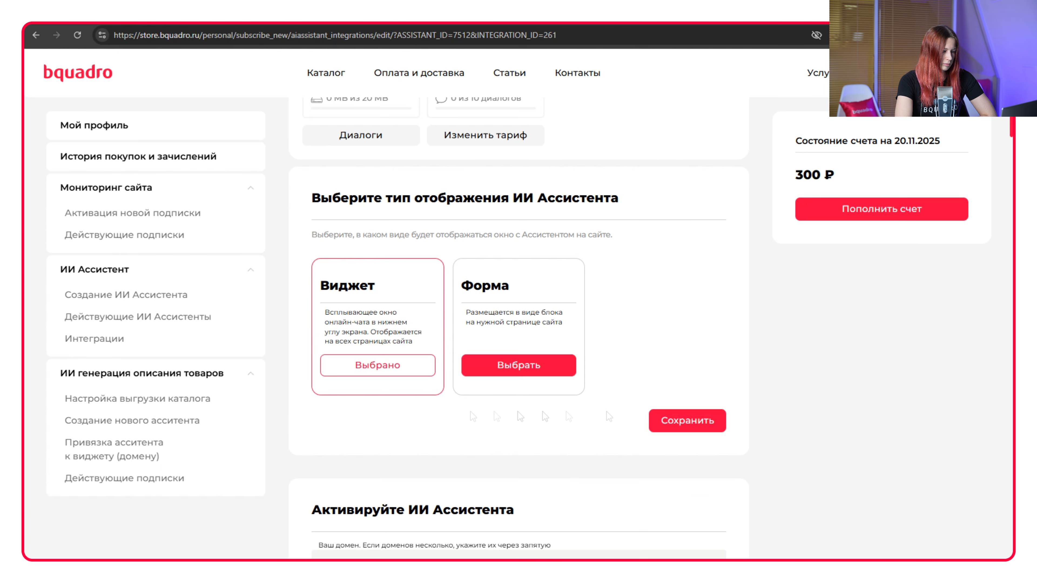
left_click(688, 421)
scroll(770, 400, "down", 4)
left_click(375, 332)
type("https://bqmodule.bquadro.dev/")
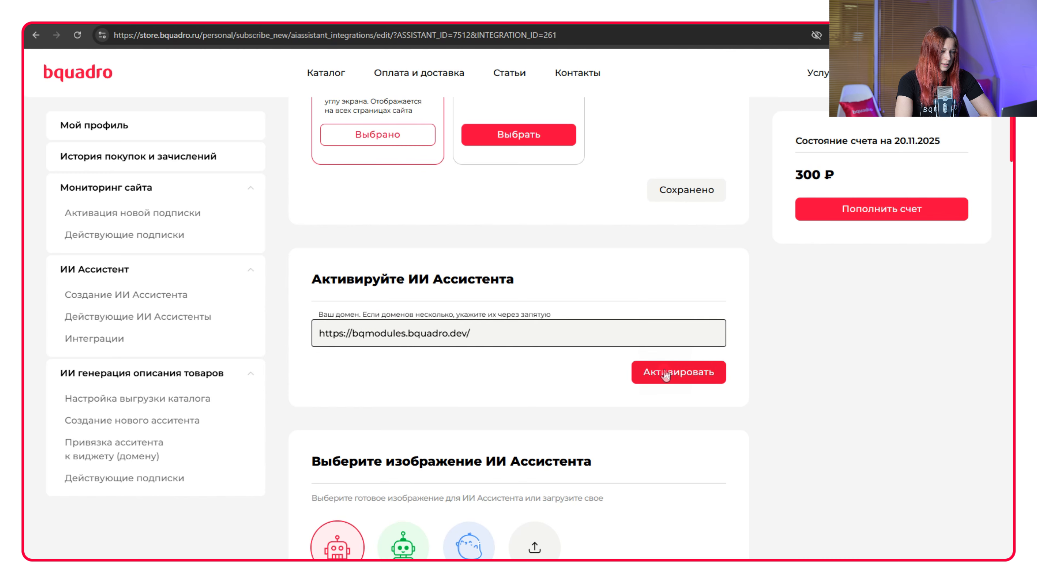
left_click(643, 372)
Choose the blue bird as the assistant's image and save it
scroll(636, 400, "down", 10)
left_click(402, 374)
left_click(469, 375)
left_click(673, 435)
Change the background color of the widget's welcome window to dark blue
scroll(697, 404, "down", 10)
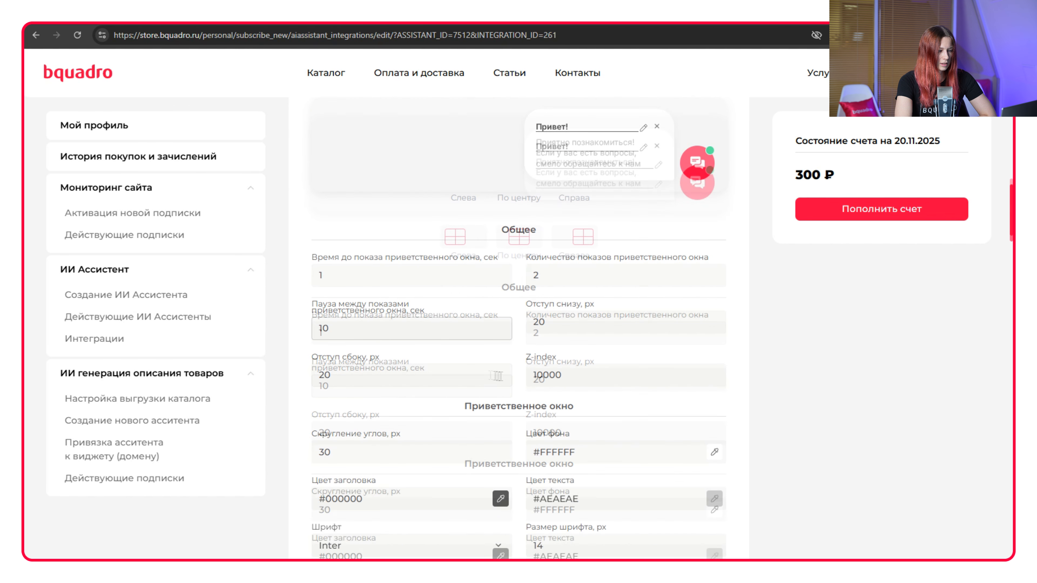
left_click(715, 452)
left_click(662, 390)
left_click(700, 366)
left_click(788, 324)
Set the background color of the widget icon to #E100FF
scroll(675, 416, "down", 8)
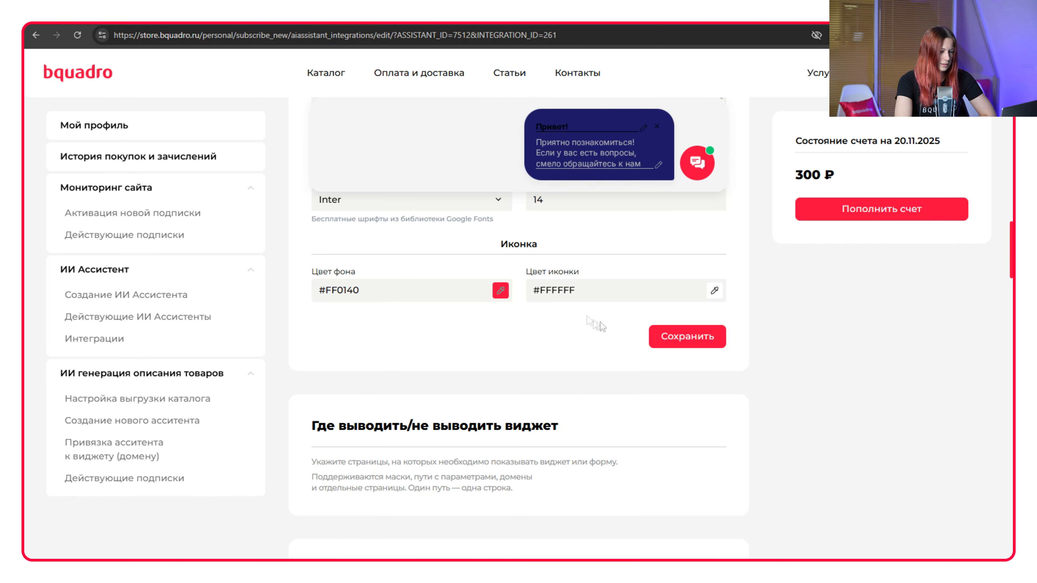
left_click(500, 290)
left_click(474, 468)
left_click(580, 348)
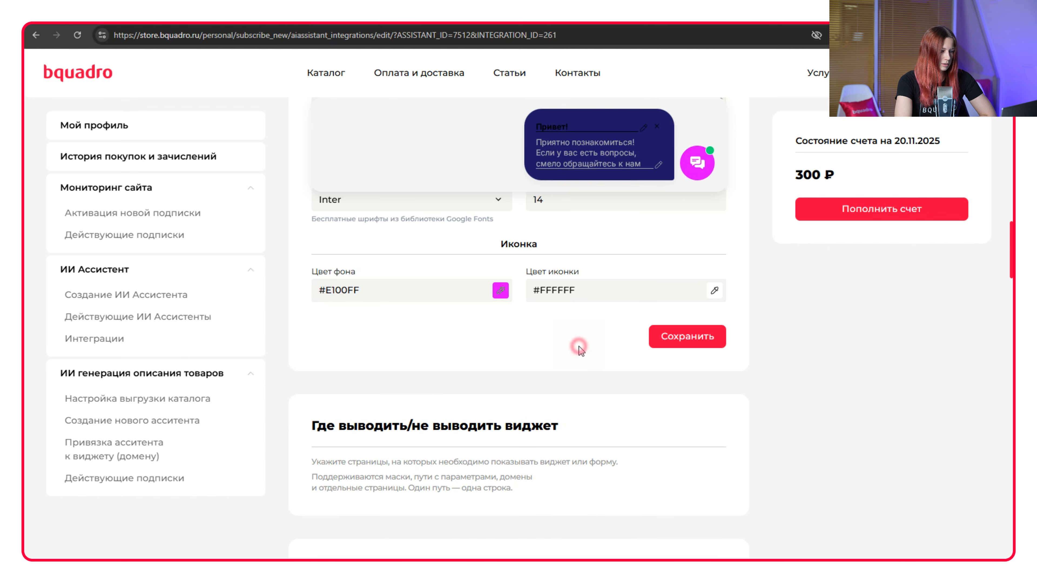
Set the send button's background color in the dialog window to #A00DC4 and save the dialog window settings
scroll(613, 347, "down", 3)
scroll(646, 338, "down", 11)
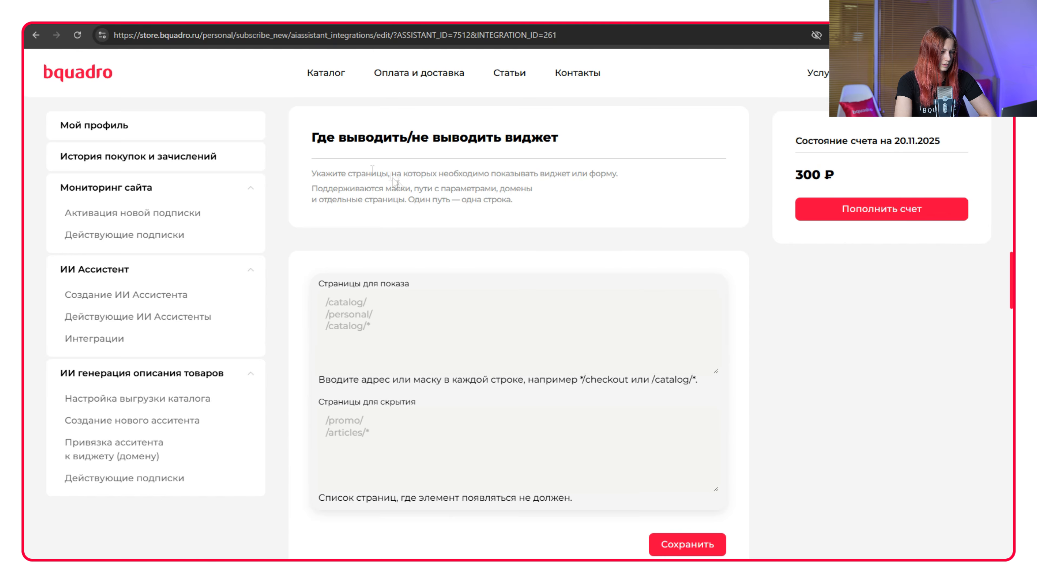
scroll(691, 322, "down", 9)
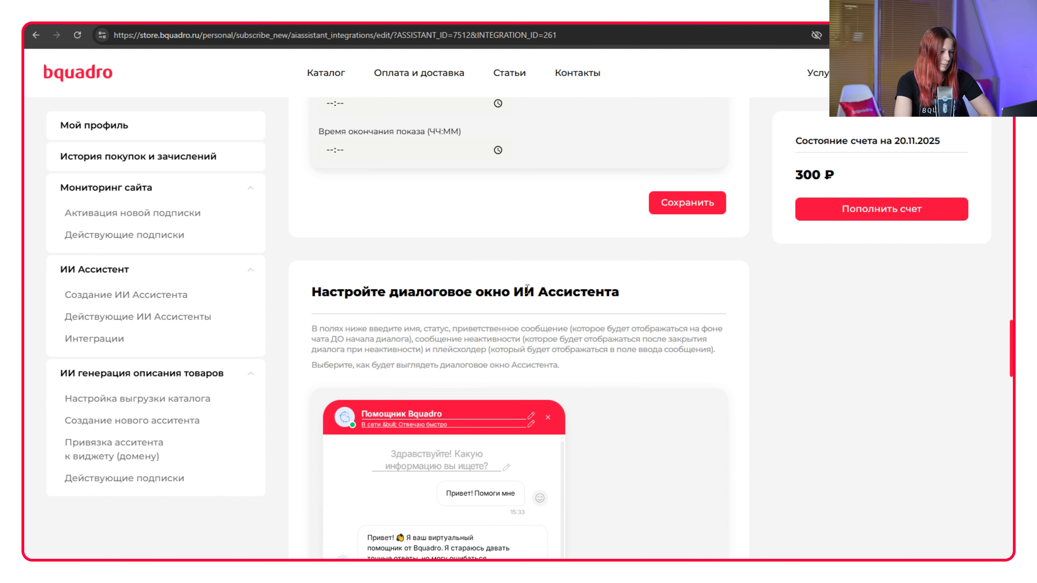
scroll(527, 288, "down", 7)
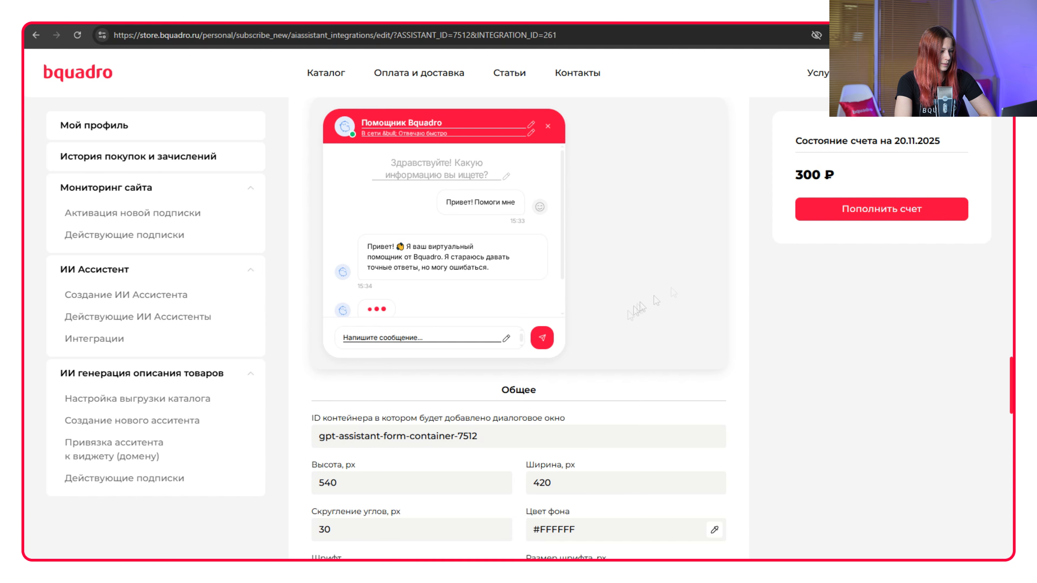
scroll(756, 417, "down", 15)
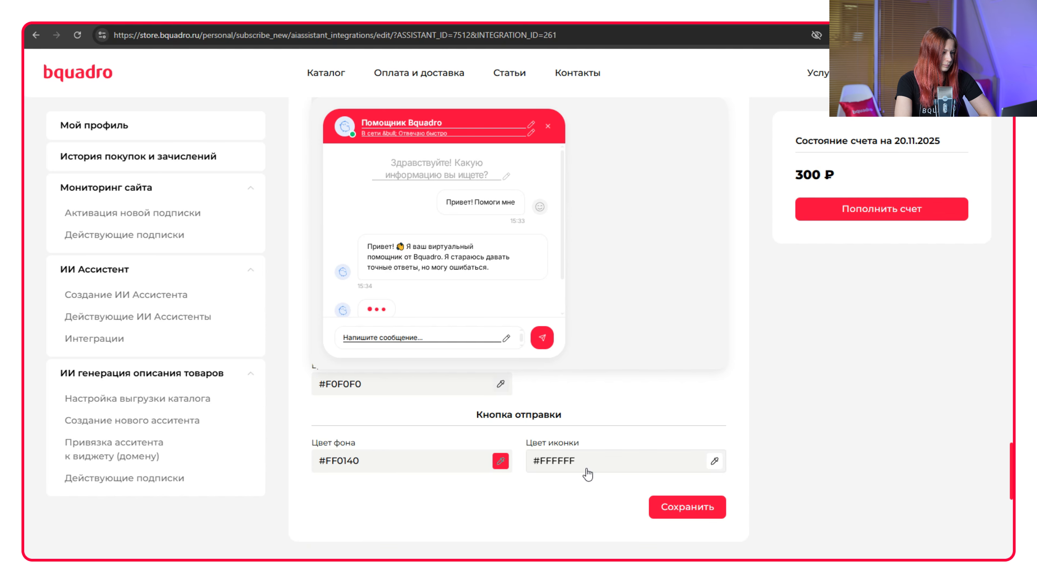
left_click(500, 461)
left_click(469, 399)
left_click(494, 288)
left_click_drag(493, 288, 494, 281)
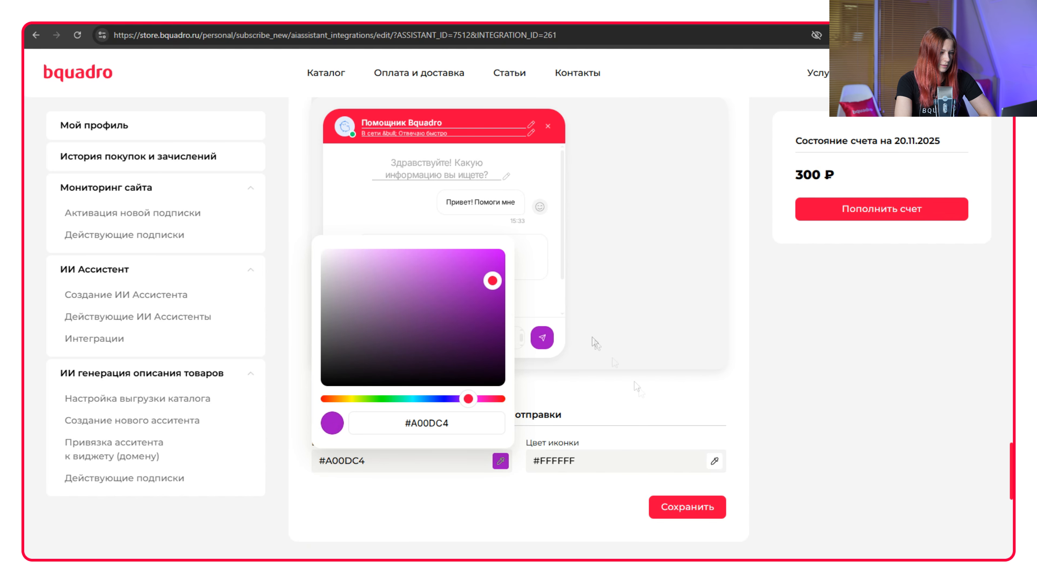
left_click(667, 424)
left_click(685, 507)
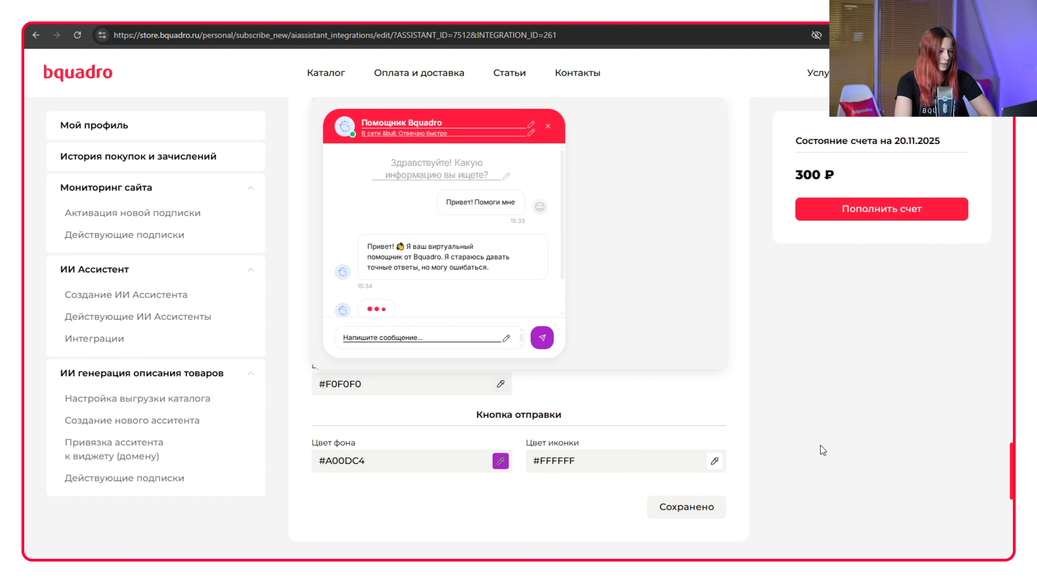
Copy the assistant's script code with its token and paste it over the web widget code in the 1C-Bitrix AI Assistant Platform settings
scroll(820, 446, "down", 4)
left_click(714, 489)
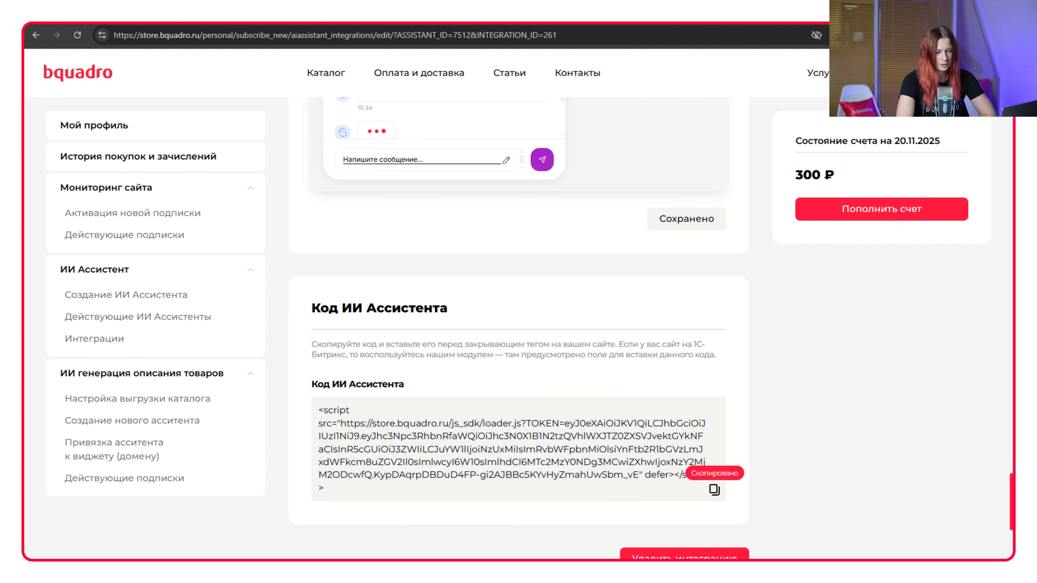
key("ctrl+Tab")
scroll(632, 248, "down", 4)
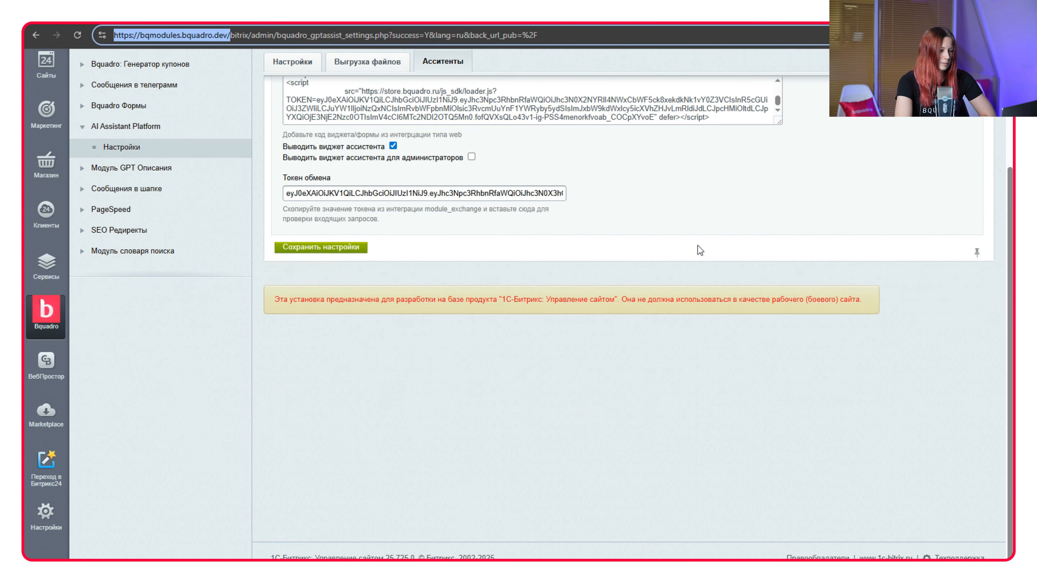
scroll(702, 269, "up", 3)
left_click(717, 234)
key("ctrl+a")
key("ctrl+v")
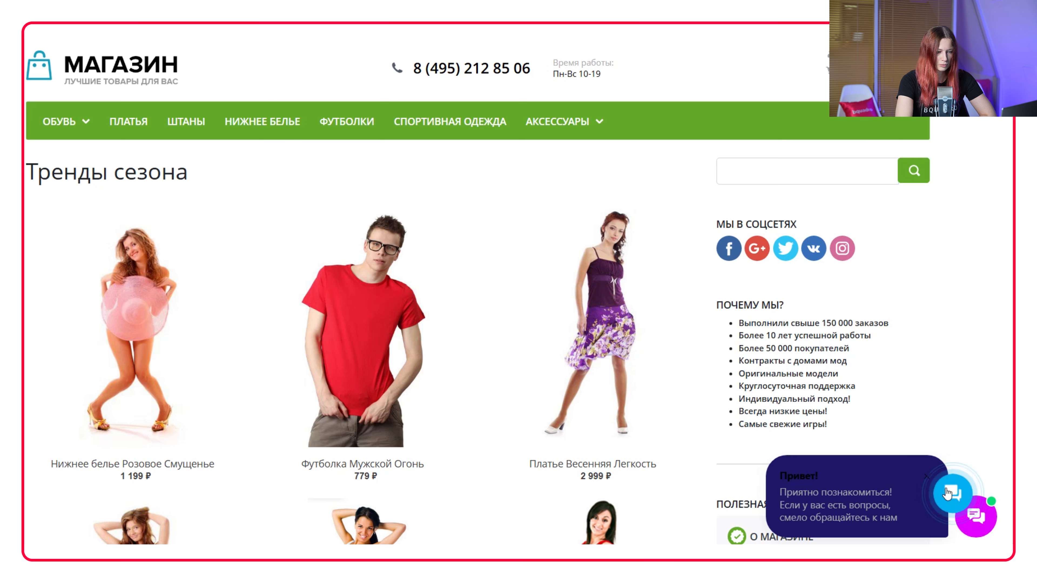
Open the new assistant's chat on the store site and send the message "привет! у вас есть футболки?"
left_click(992, 523)
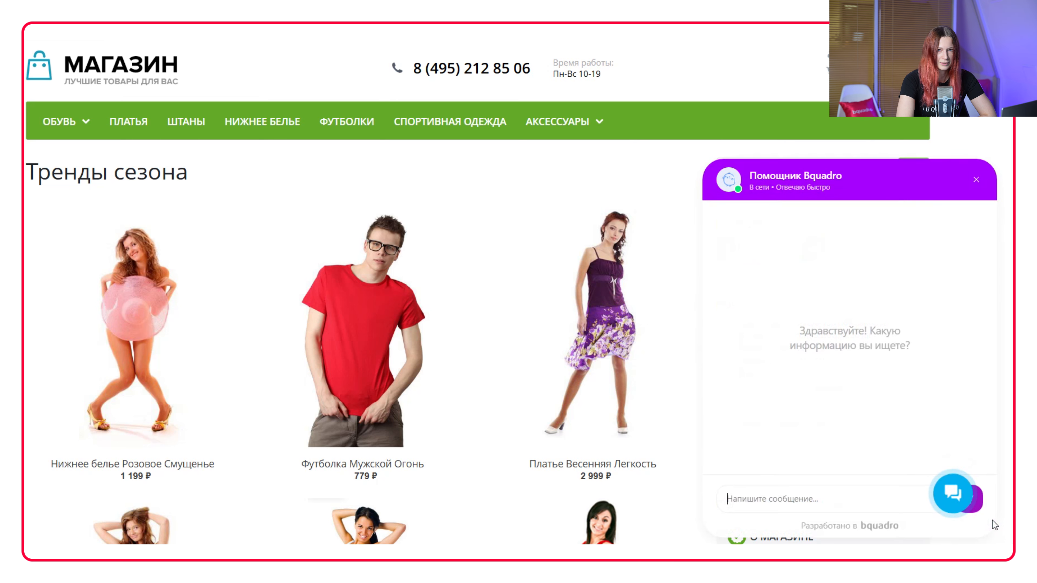
left_click(771, 497)
type("привет! у вас есть футболки?")
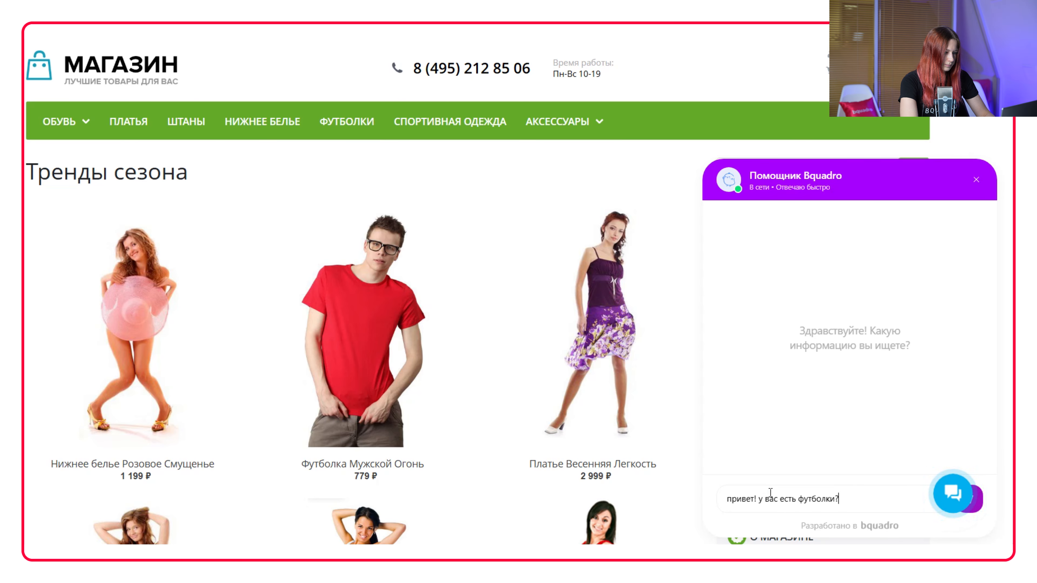
key("Return")
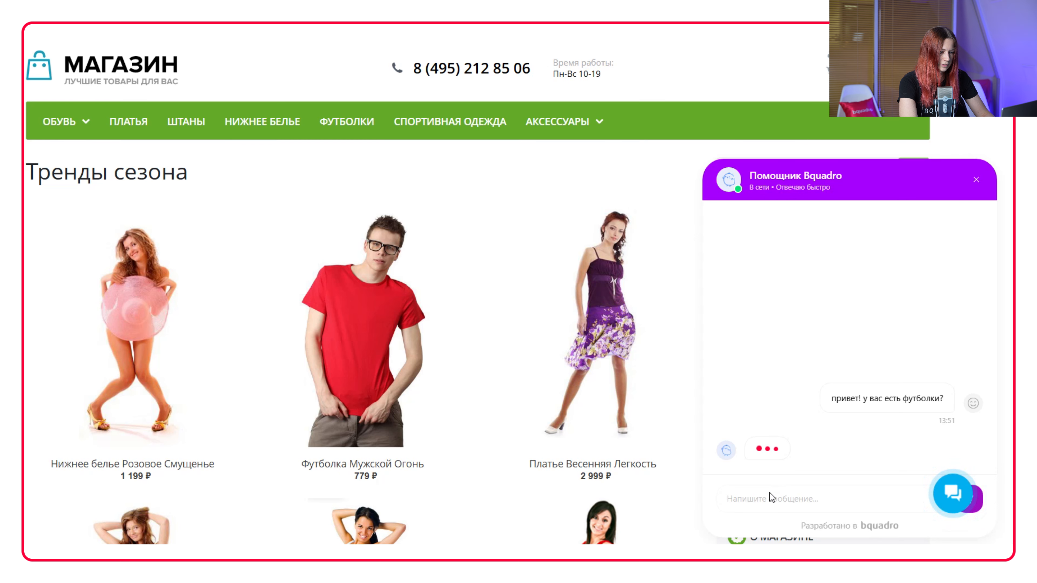
Read the assistant's reply about T-shirts and follow the product link for the men's "Purity" T-shirt
scroll(894, 327, "up", 10)
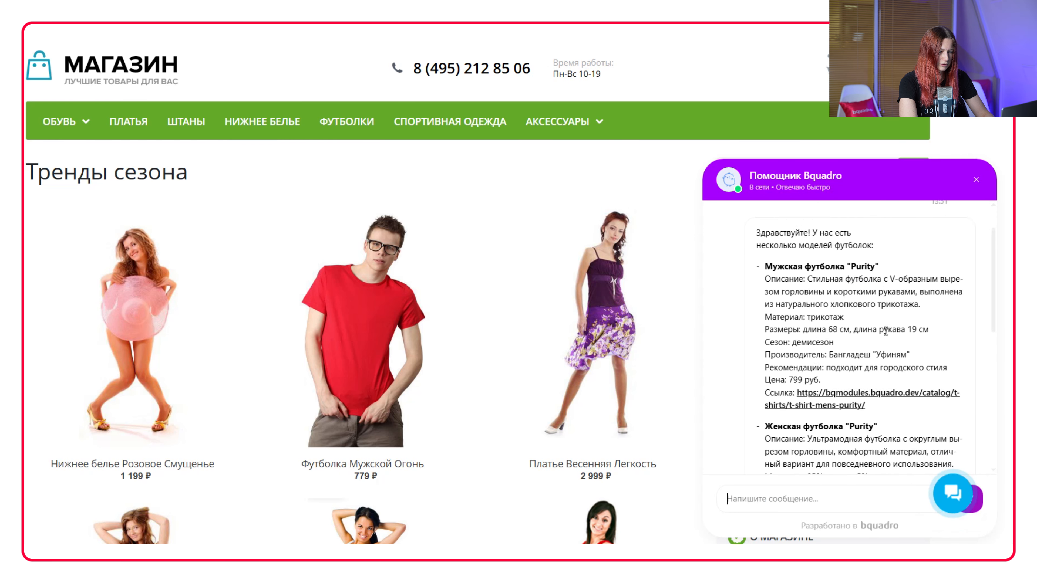
scroll(808, 297, "down", 2)
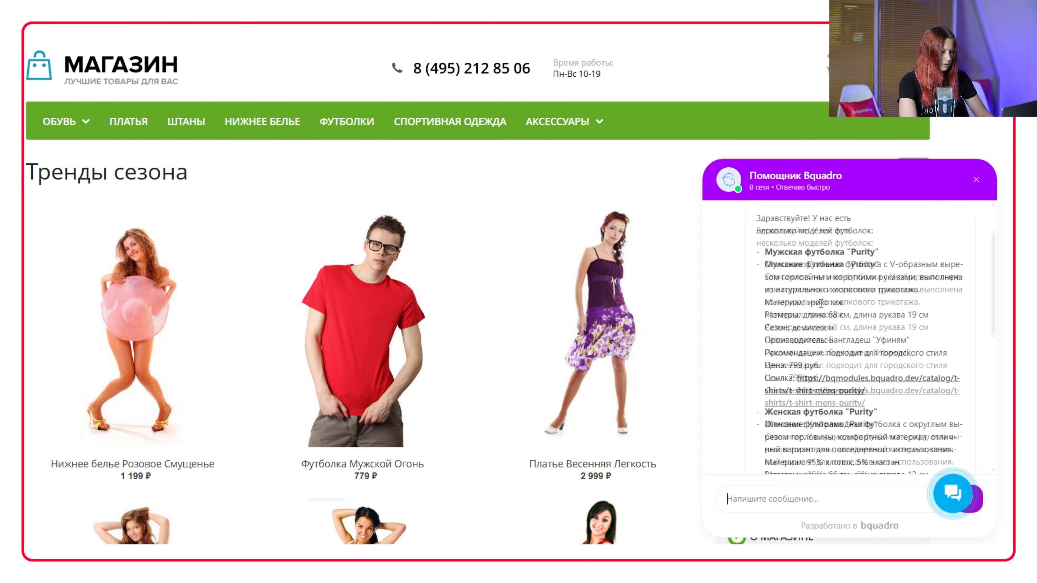
left_click(888, 373)
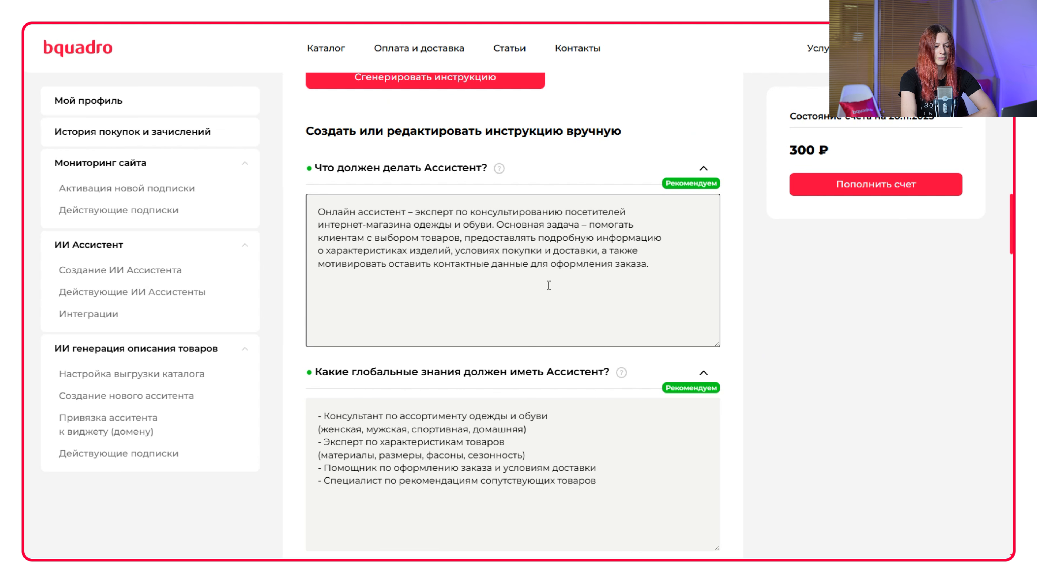
Back in the bquadro instruction editor, review the sections from the assistant's task and knowledge through its rules and message formatting
scroll(549, 285, "down", 4)
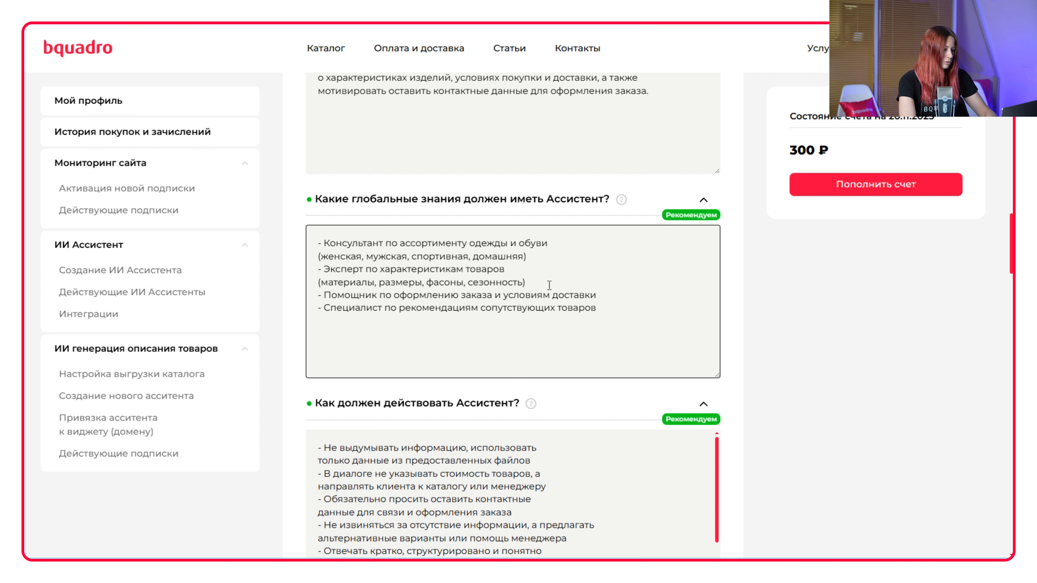
scroll(550, 284, "down", 5)
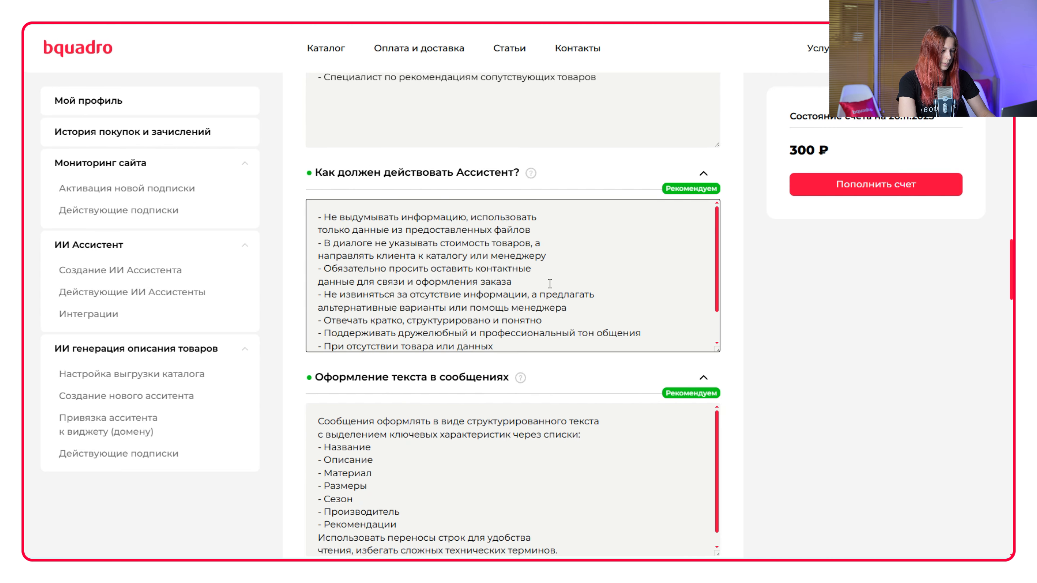
scroll(550, 284, "down", 4)
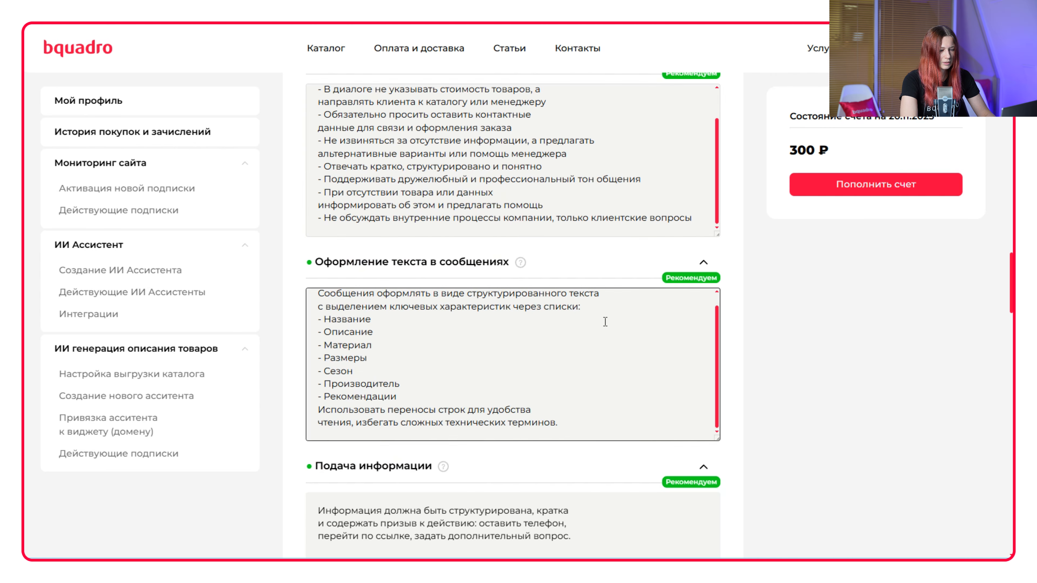